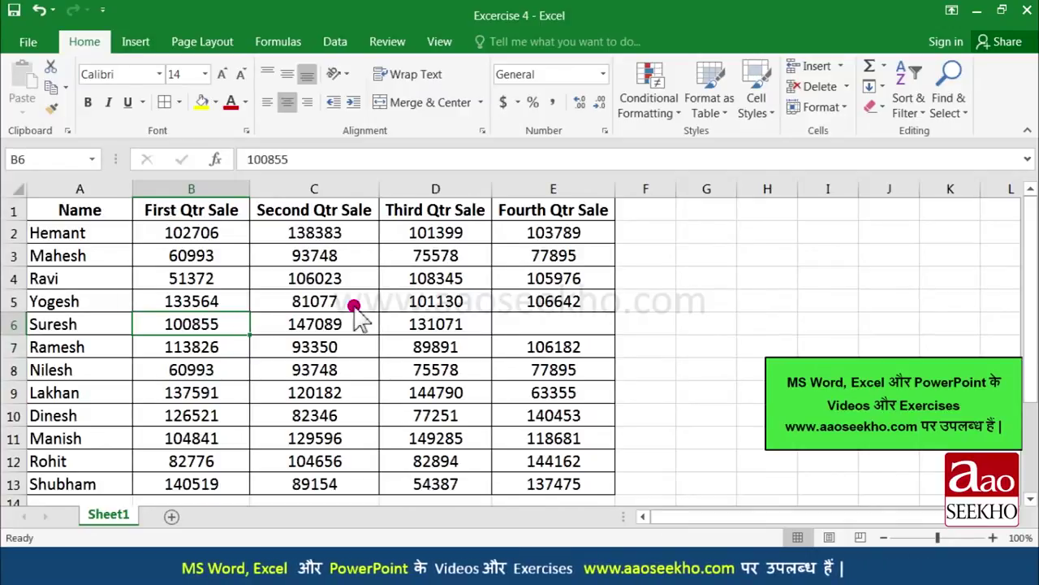
Step: Insert a blank cell at B6, shifting the existing cells right
left_click(840, 66)
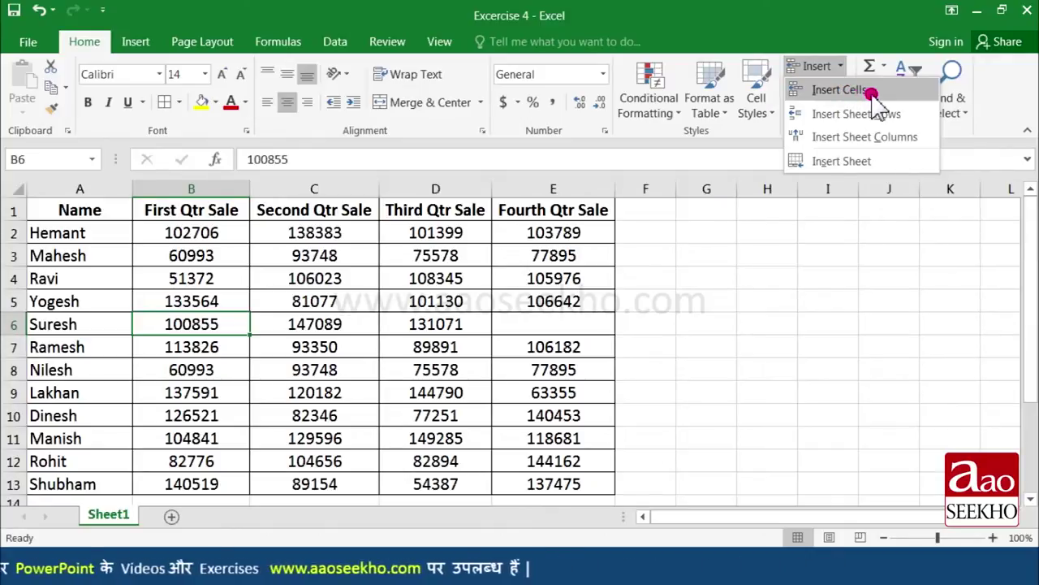
left_click(870, 91)
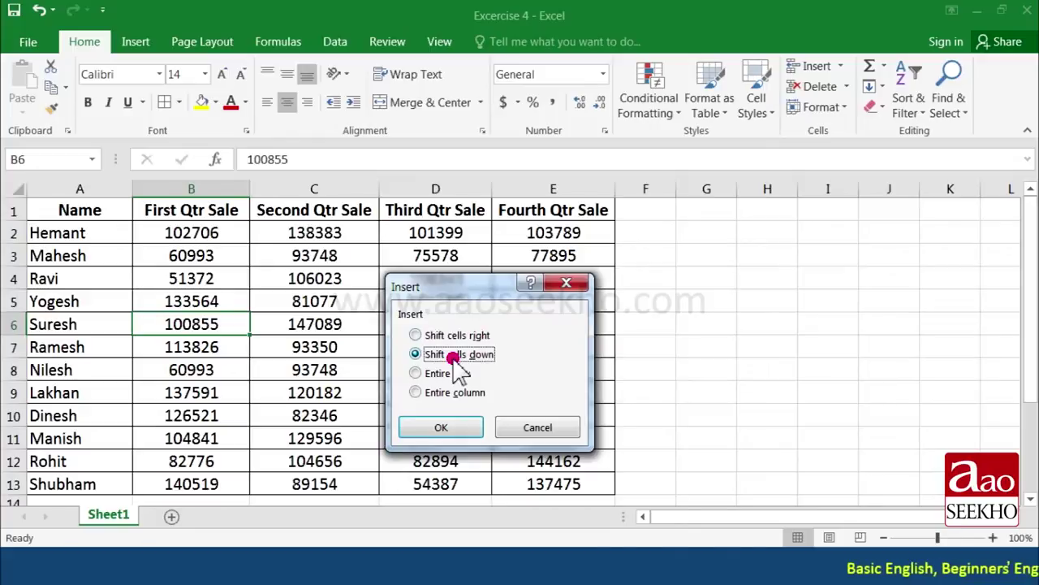
left_click(427, 335)
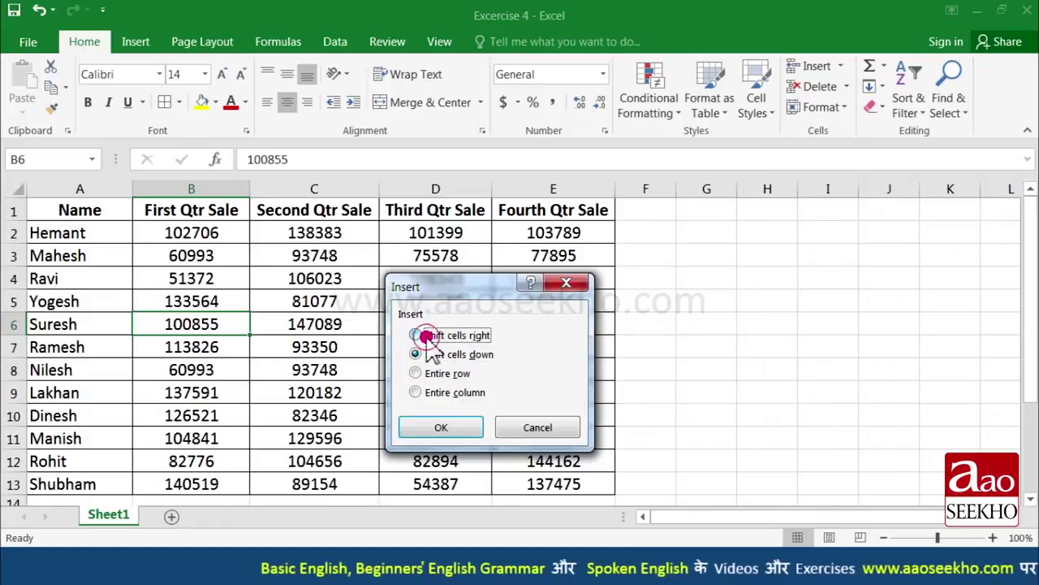
left_click_drag(463, 294, 436, 329)
left_click(432, 372)
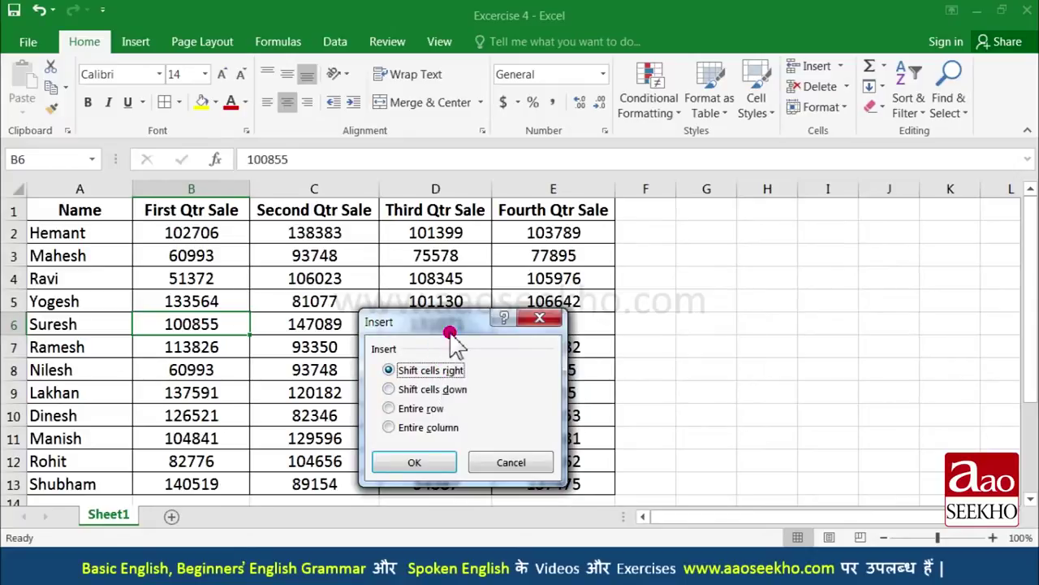
left_click(416, 461)
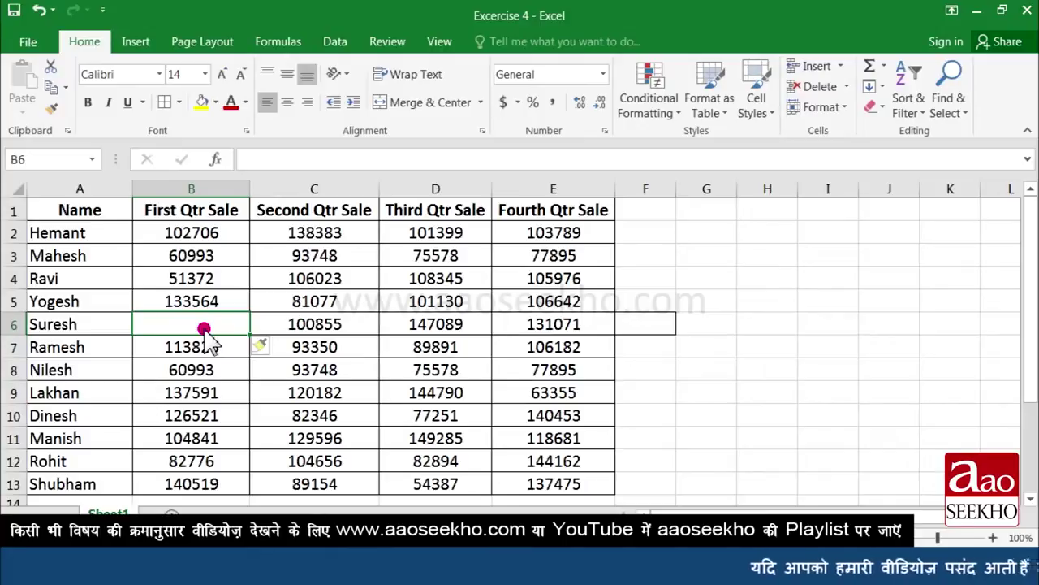
Step: Undo twice to bring back Suresh's 73189 and the Dinesh 100523 row
key("ctrl+z")
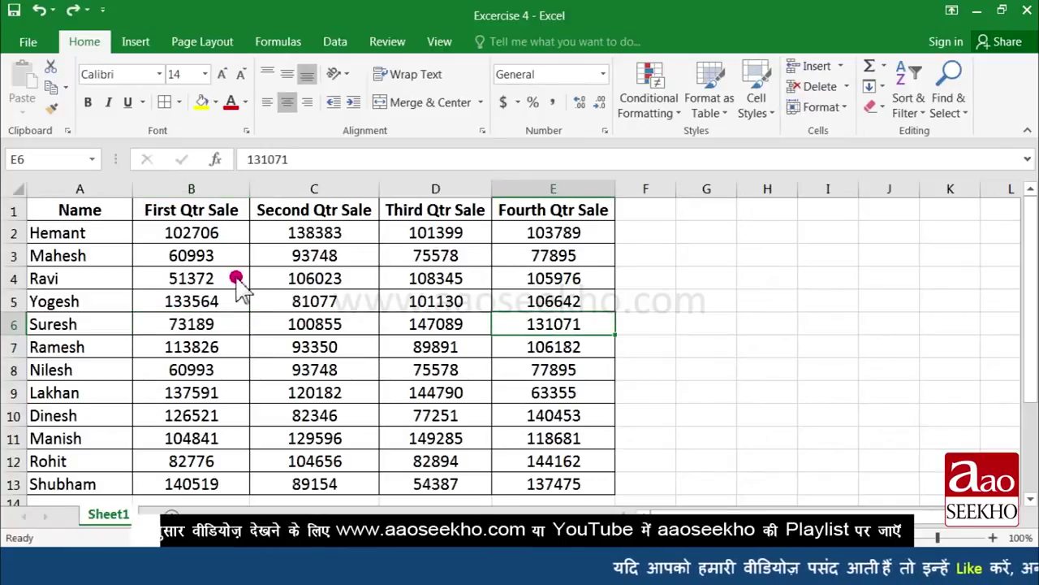
key("ctrl+z")
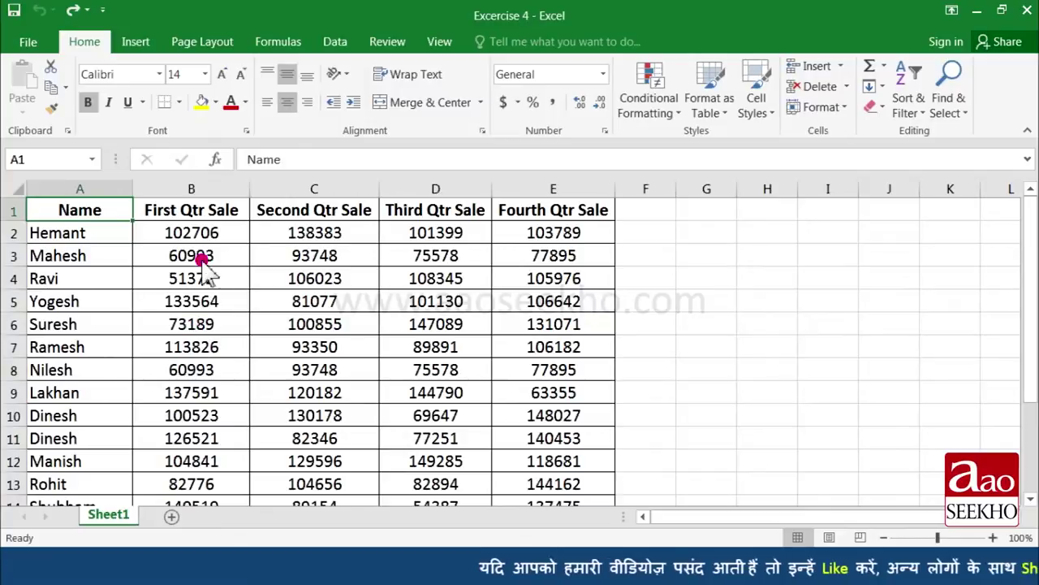
left_click(203, 215)
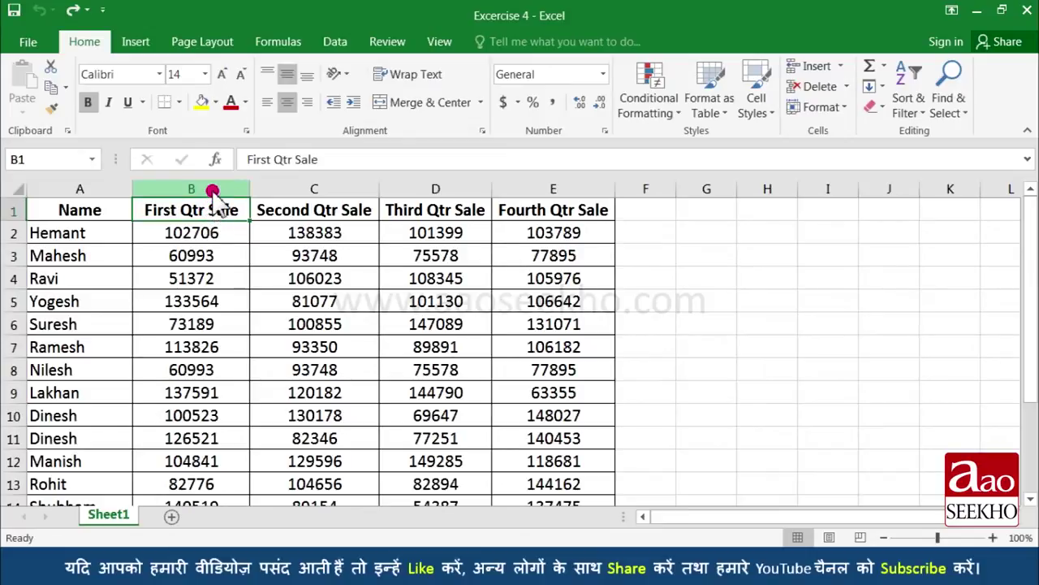
Step: Insert blank columns at B and C, pushing First Qtr Sale over to column D
left_click(212, 190)
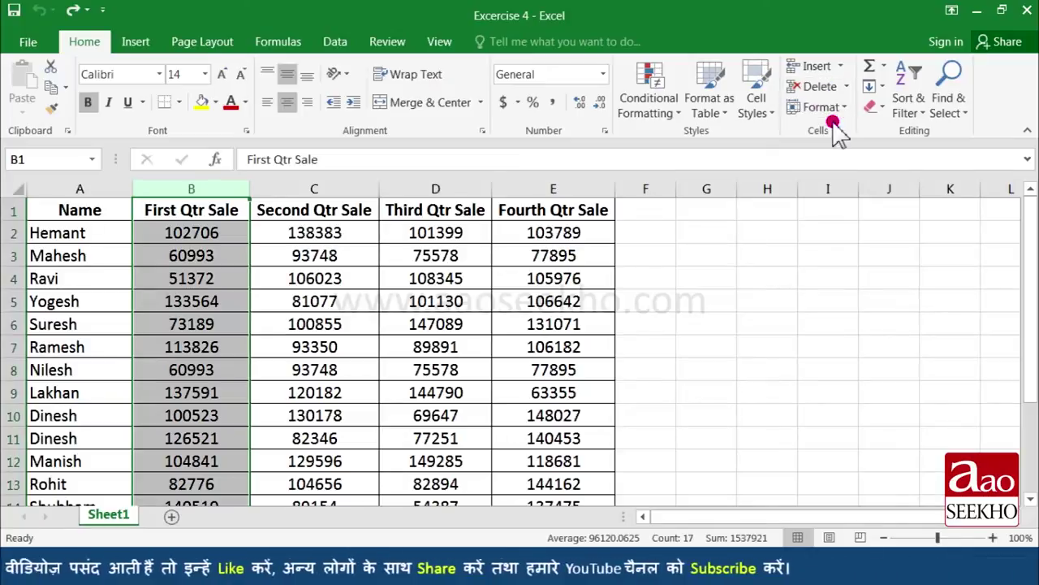
left_click(841, 67)
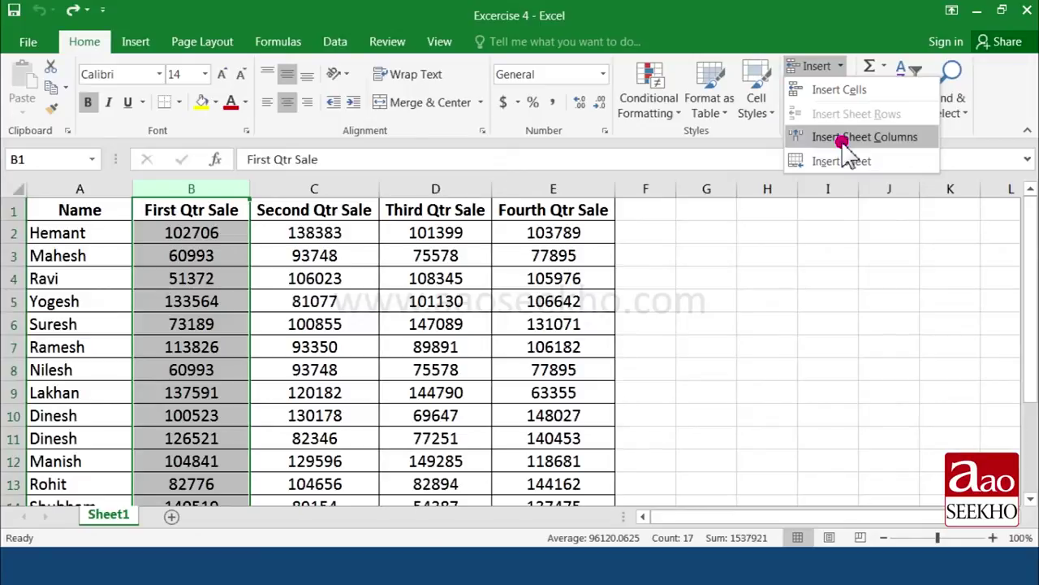
left_click(844, 138)
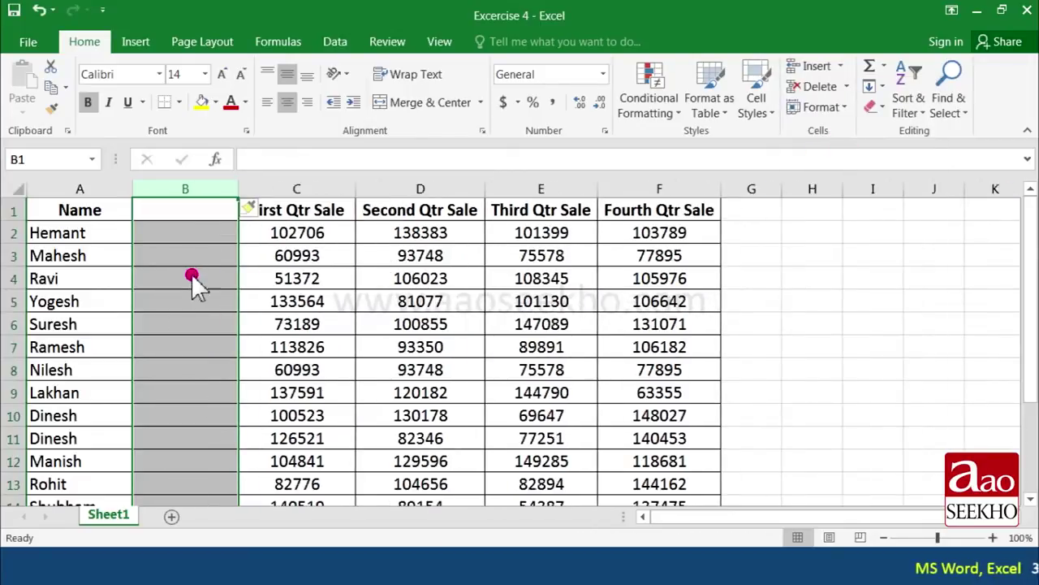
left_click(203, 234)
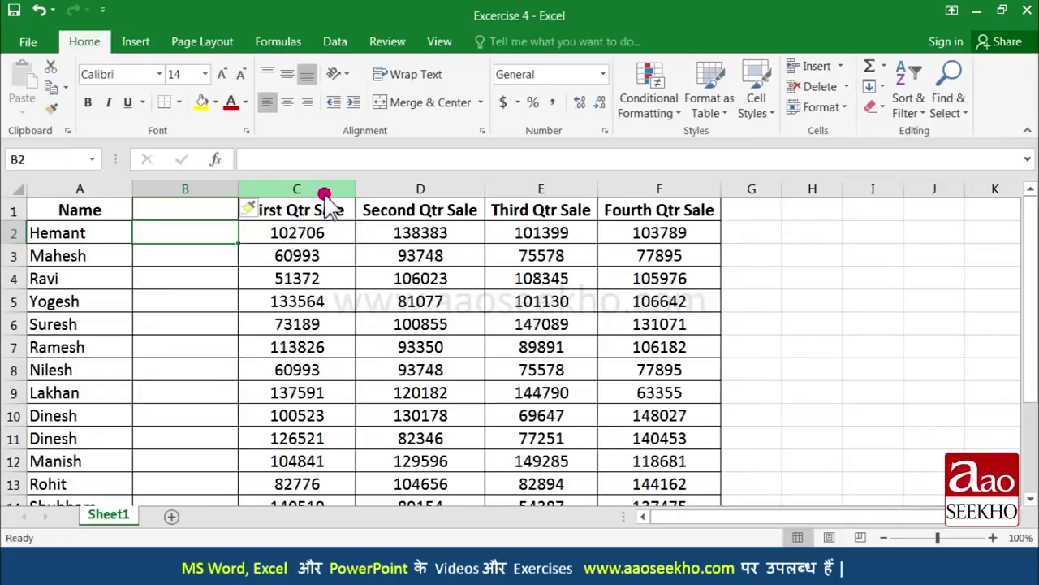
right_click(323, 192)
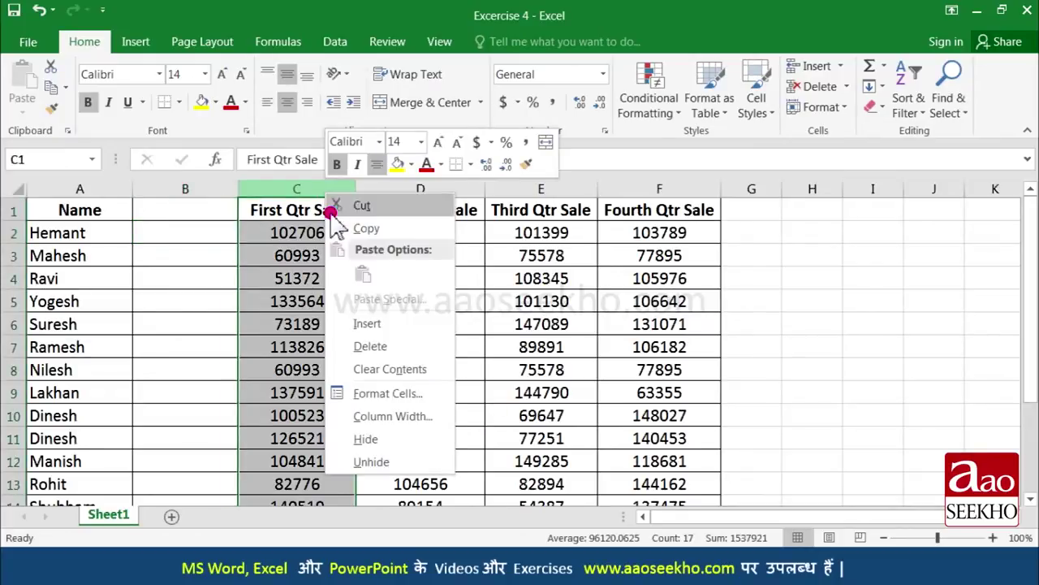
left_click(384, 324)
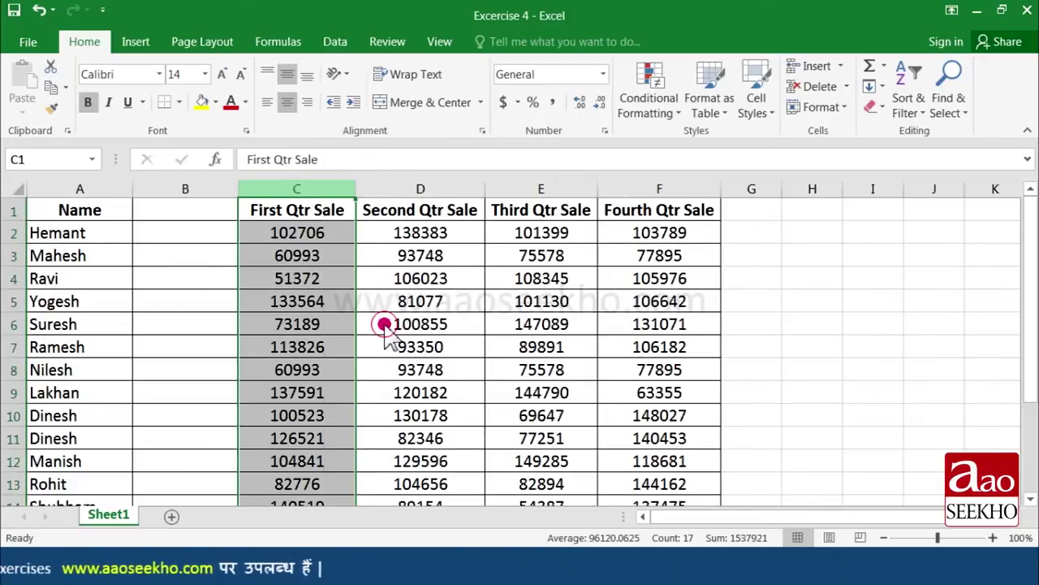
left_click(315, 284)
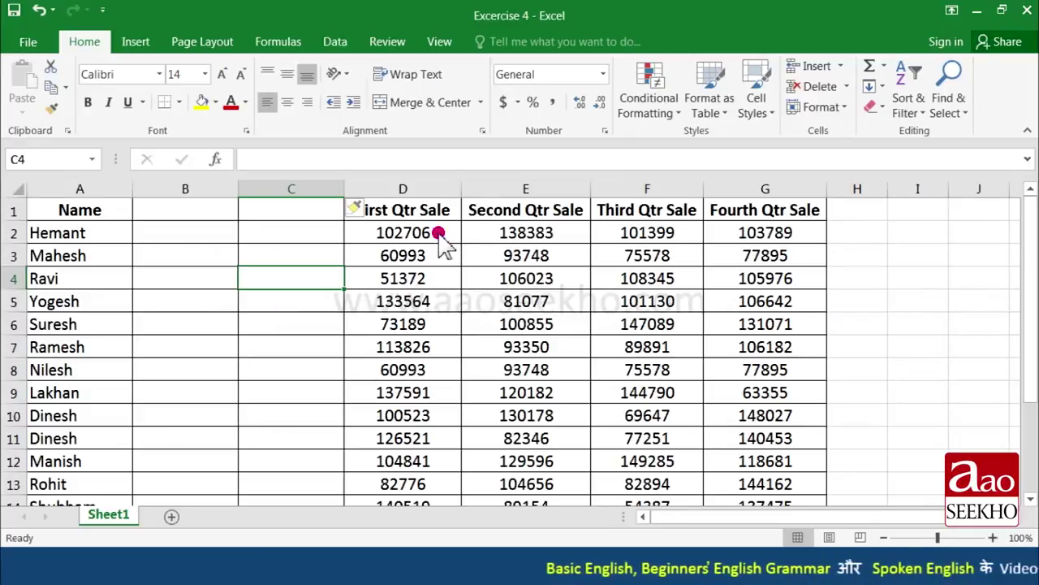
Step: Insert two blank columns at D:E, shifting the sales data into F through I
left_click(380, 188)
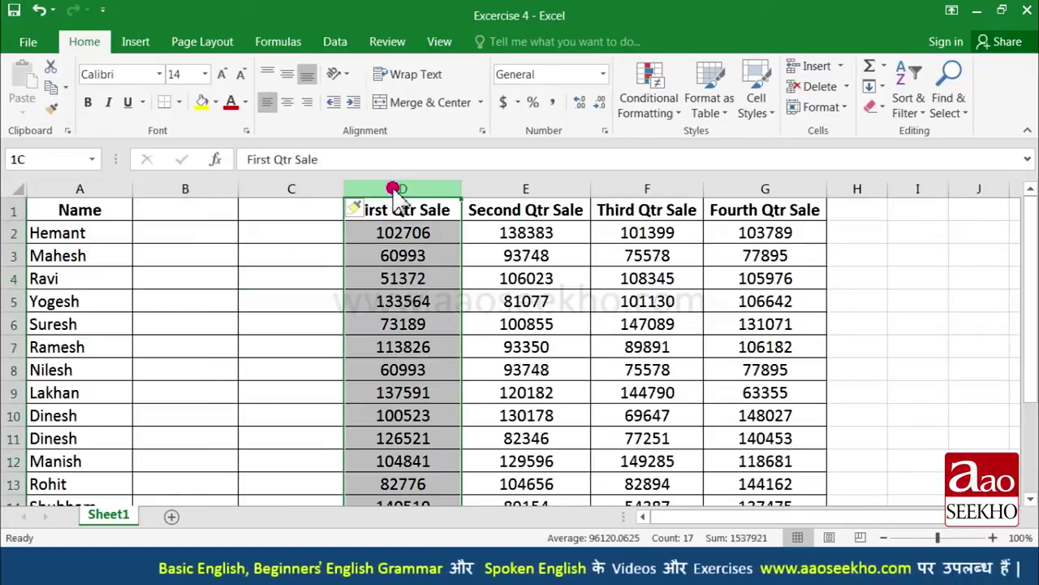
left_click_drag(393, 188, 517, 185)
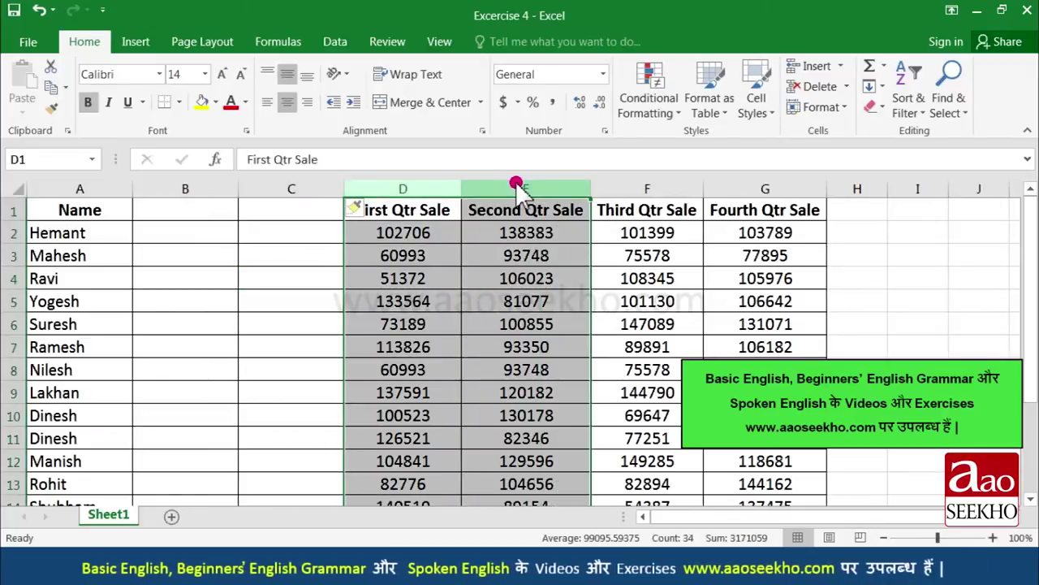
mouse_move(414, 190)
left_mouse_down()
mouse_move(538, 191)
mouse_move(436, 195)
left_mouse_up()
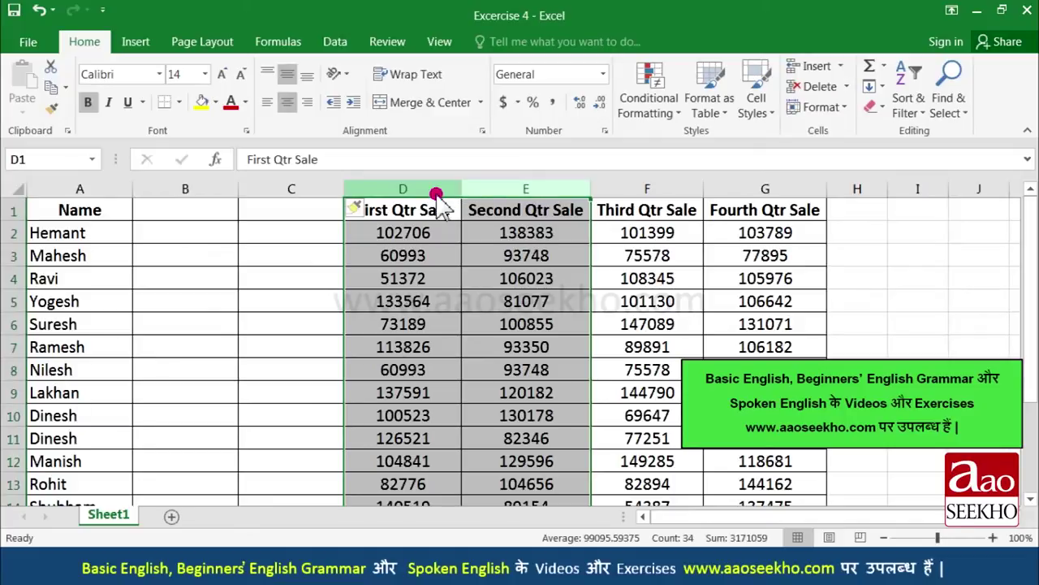
left_click(824, 67)
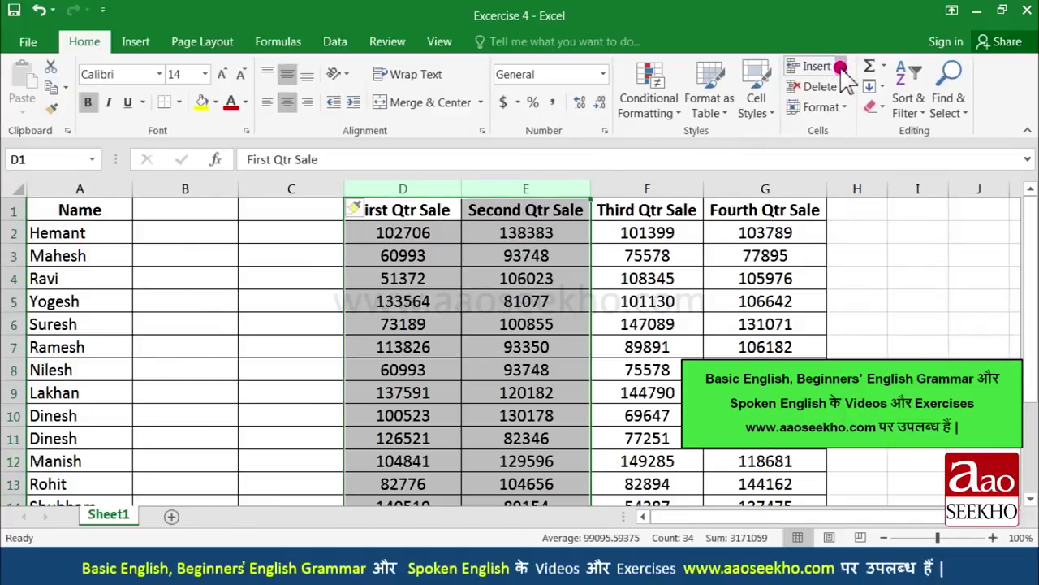
left_click(850, 138)
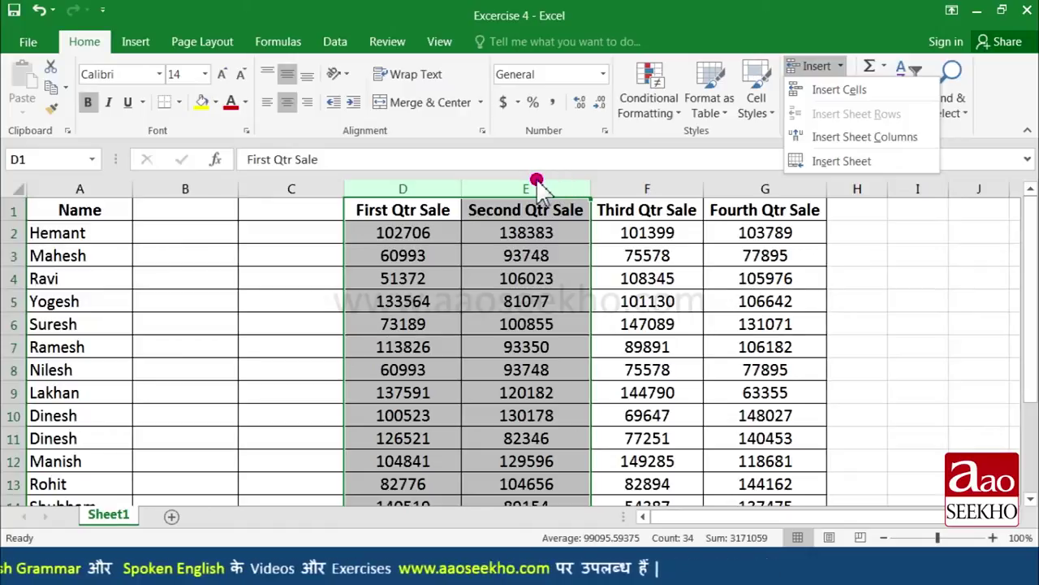
right_click(429, 188)
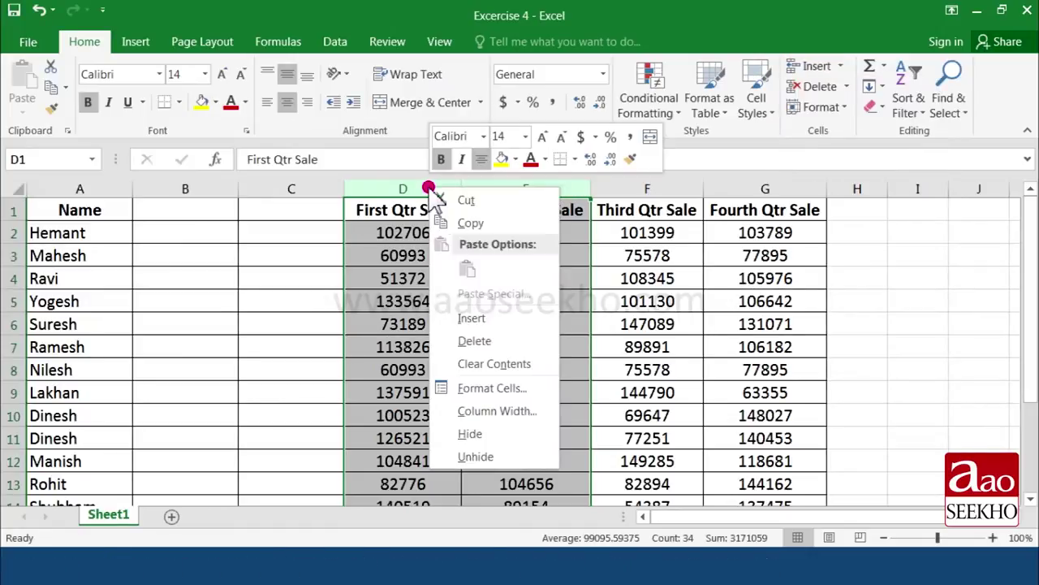
left_click(479, 318)
left_click(453, 321)
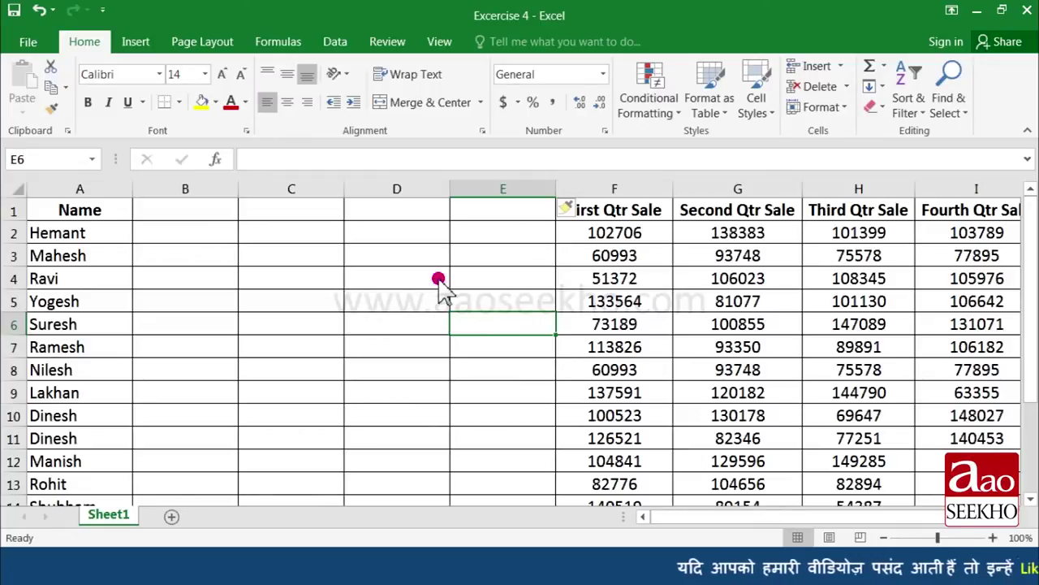
Step: Delete empty column B, then empty columns B to D, leaving sales in B–E
left_click(190, 192)
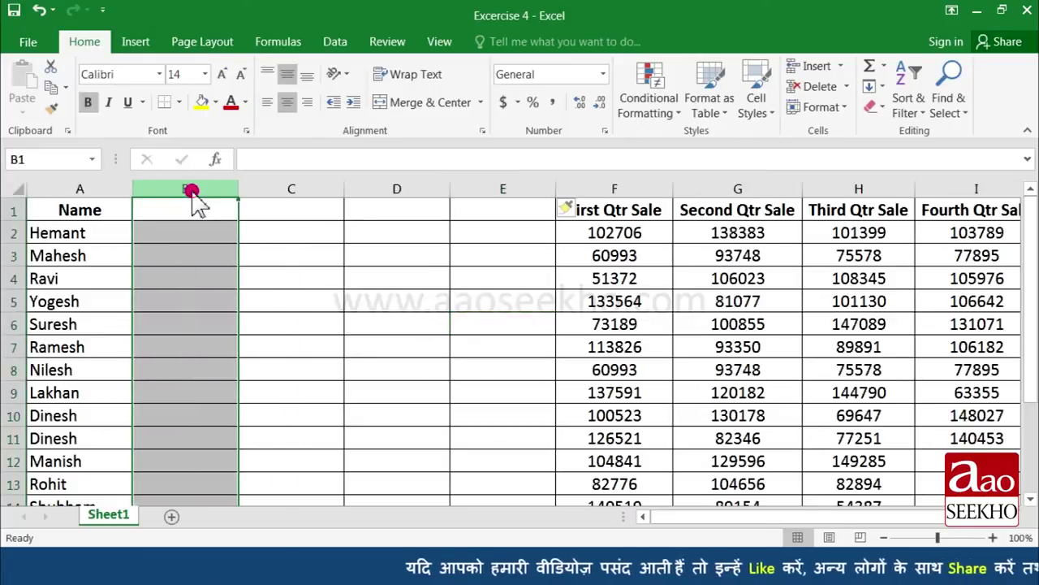
left_click(845, 87)
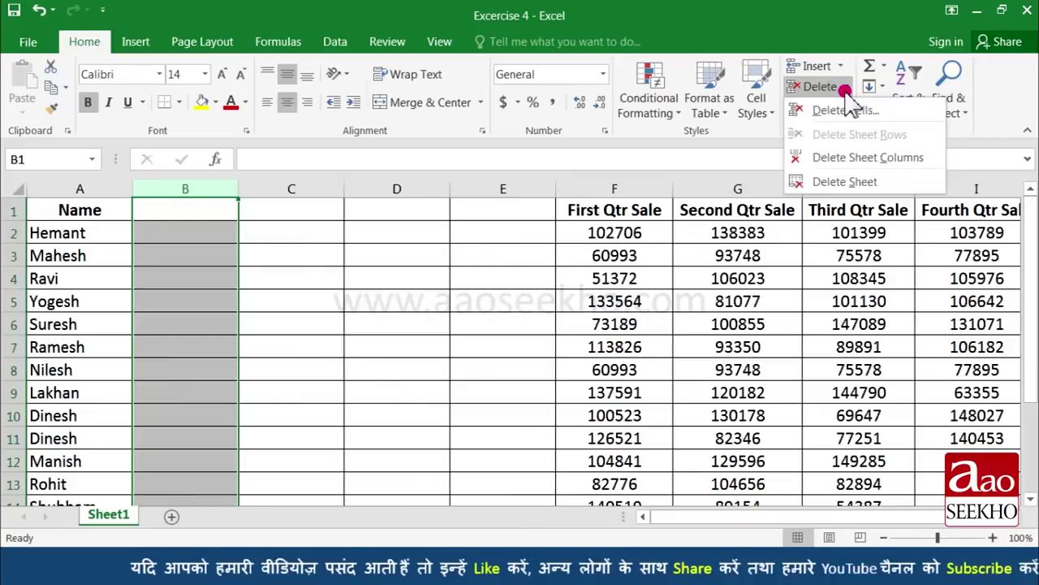
left_click(849, 159)
left_click(291, 304)
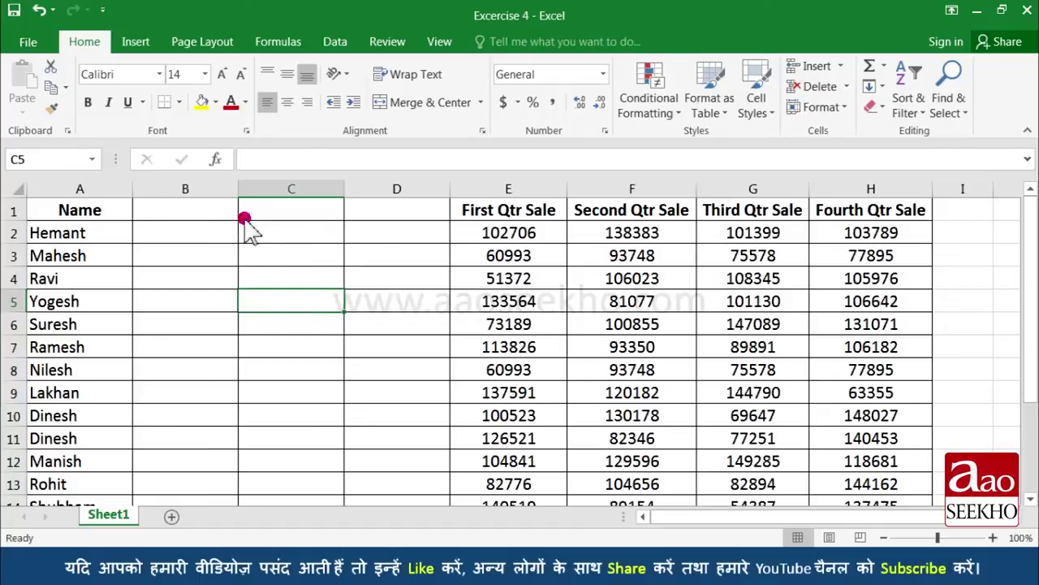
left_click(190, 190)
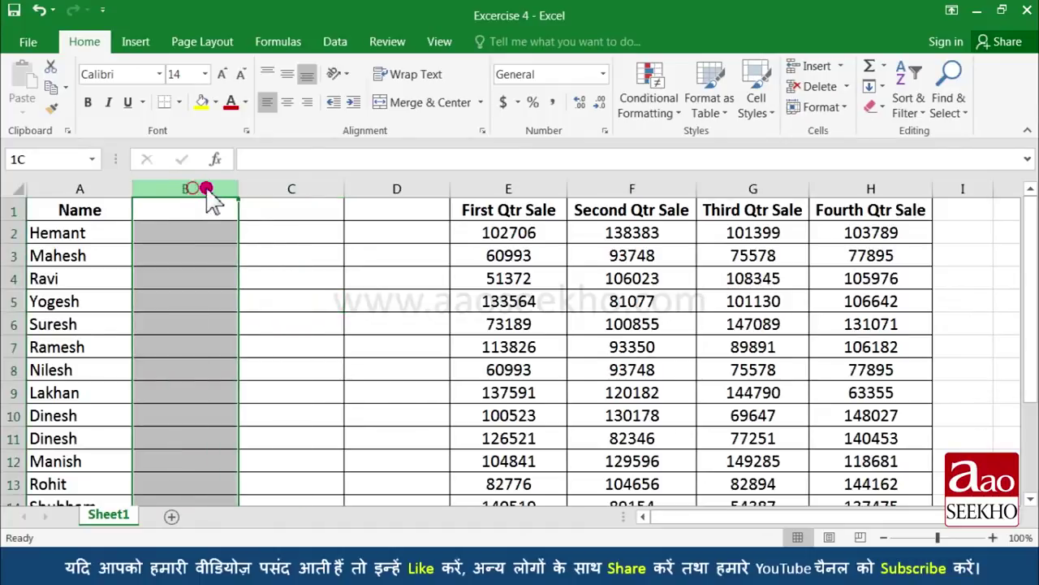
left_click_drag(207, 189, 371, 189)
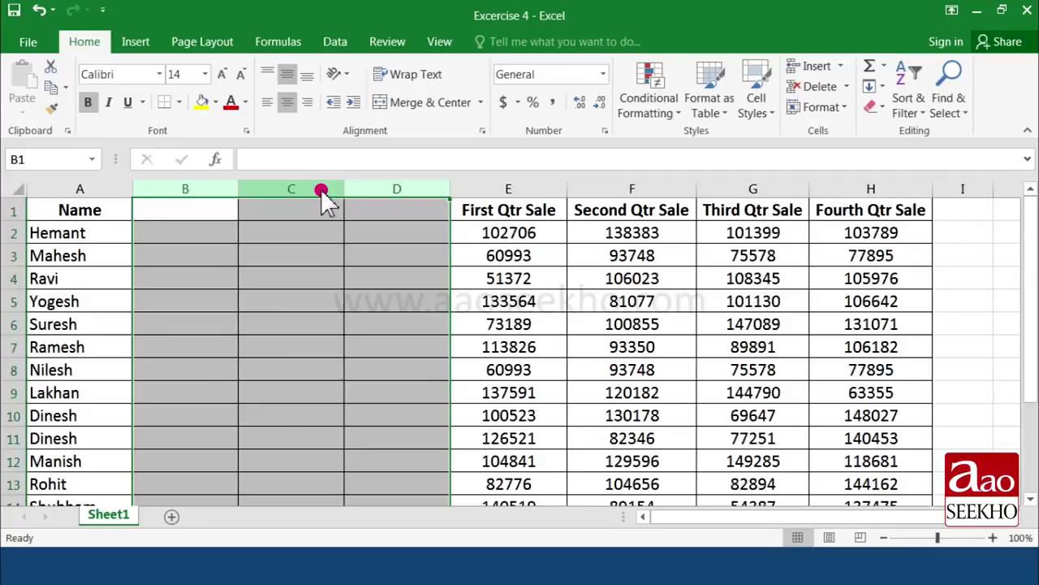
right_click(323, 191)
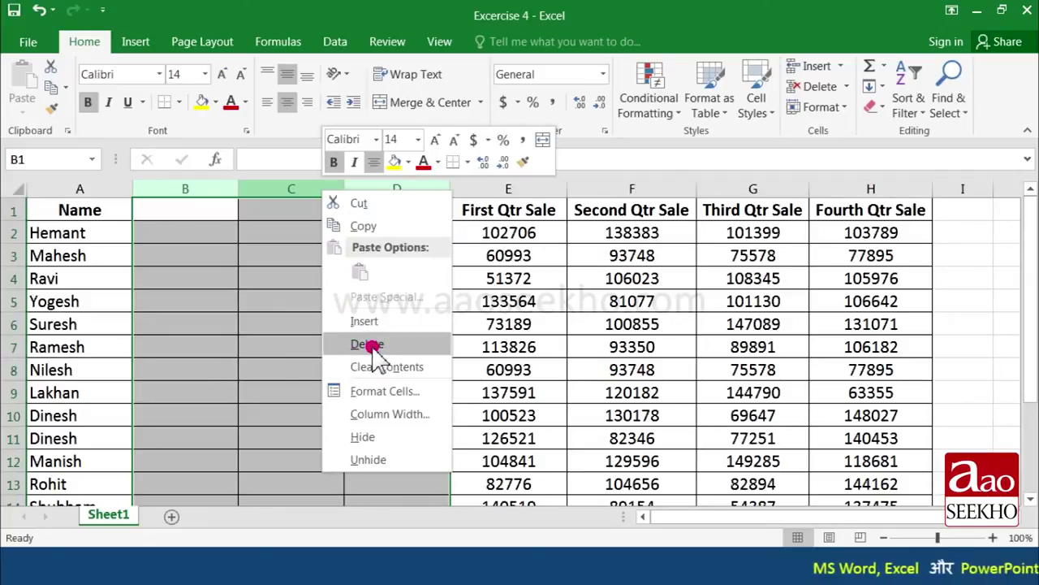
left_click(369, 345)
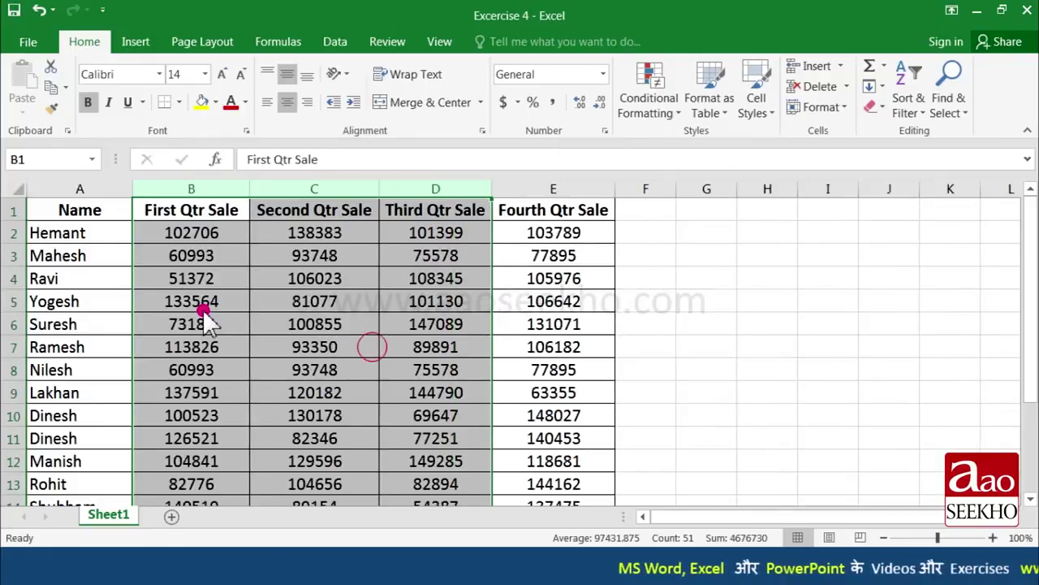
left_click(203, 310)
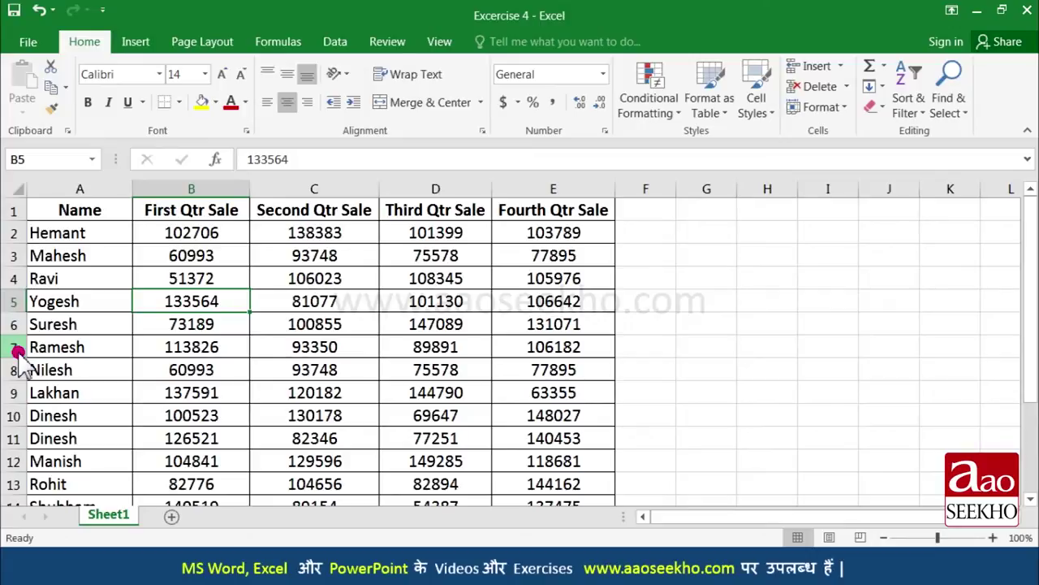
Step: Insert blank rows above Ramesh: one, another, then three, filling rows 7–11
left_click(15, 347)
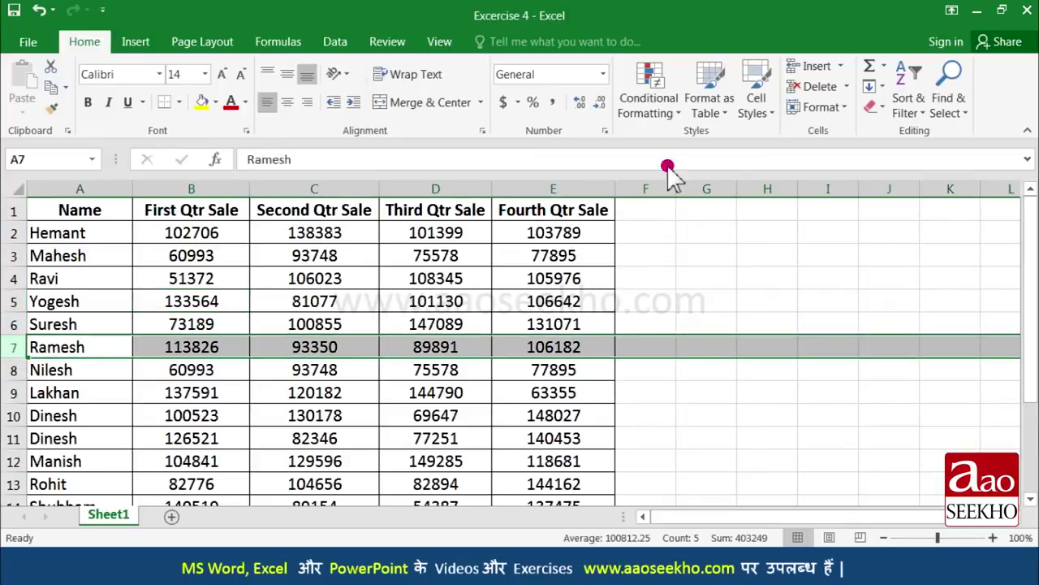
left_click(843, 67)
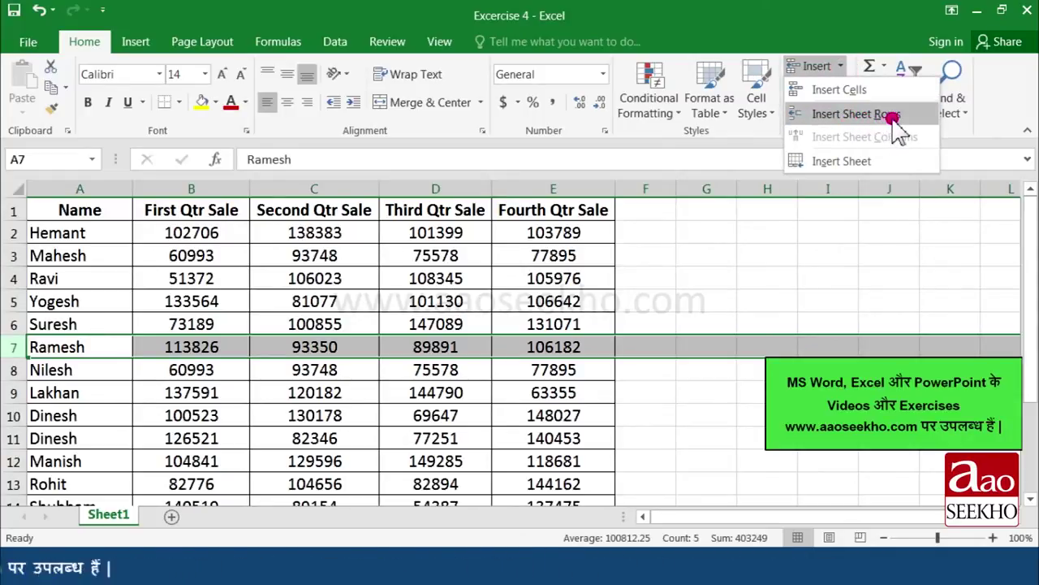
left_click(901, 115)
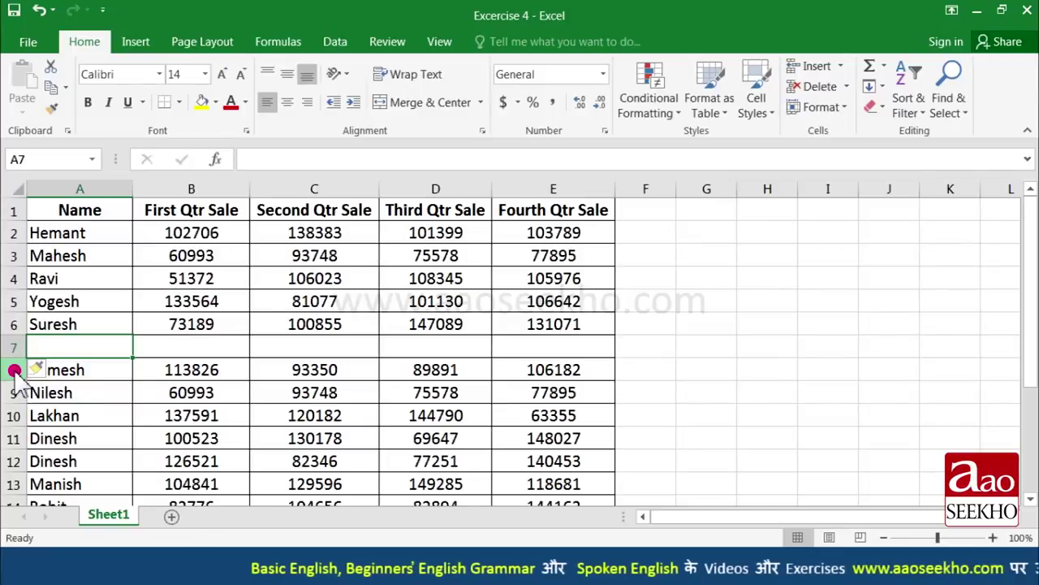
right_click(15, 370)
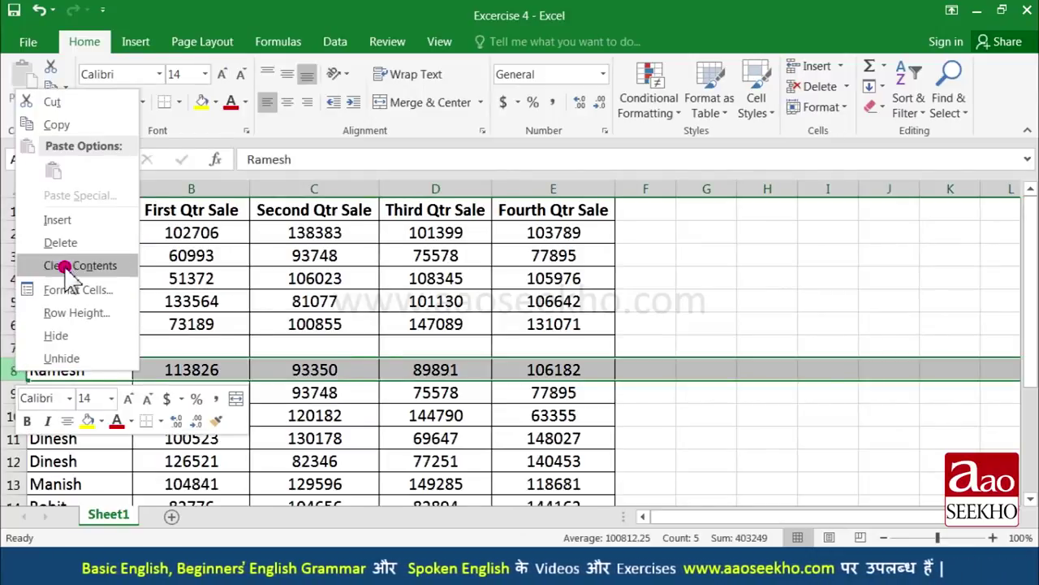
left_click(90, 220)
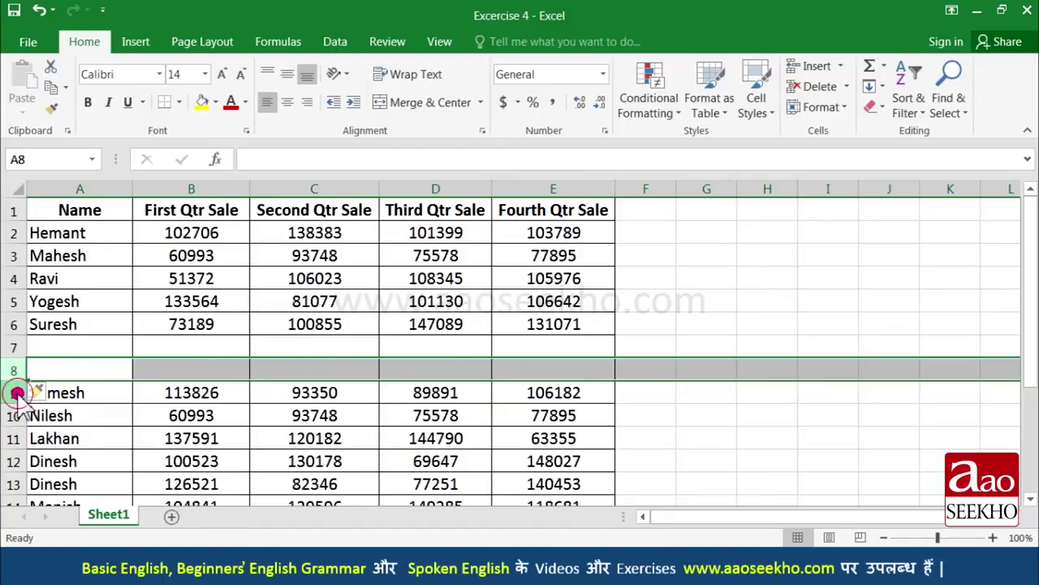
left_click_drag(17, 393, 13, 439)
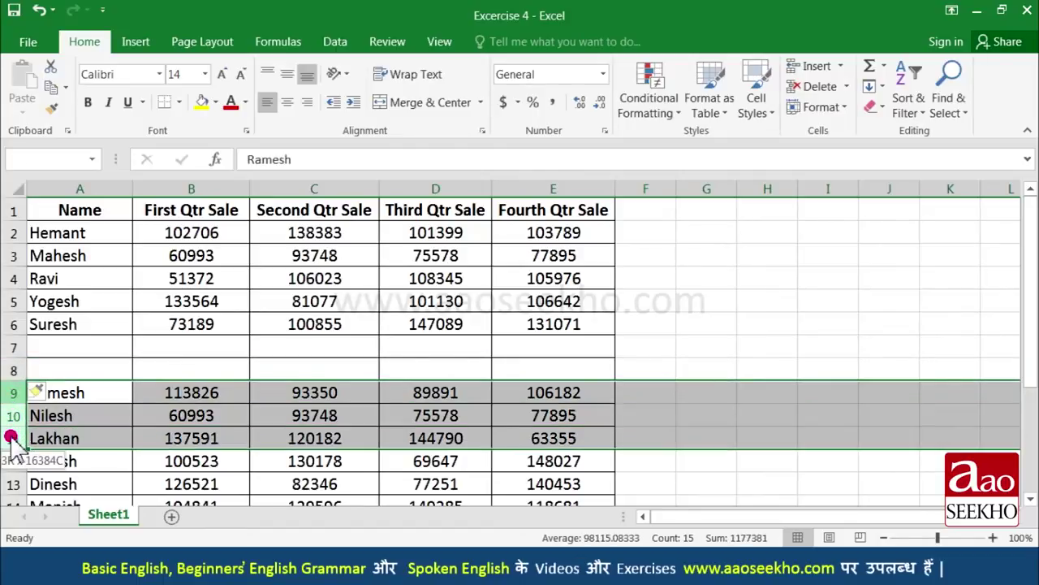
right_click(15, 393)
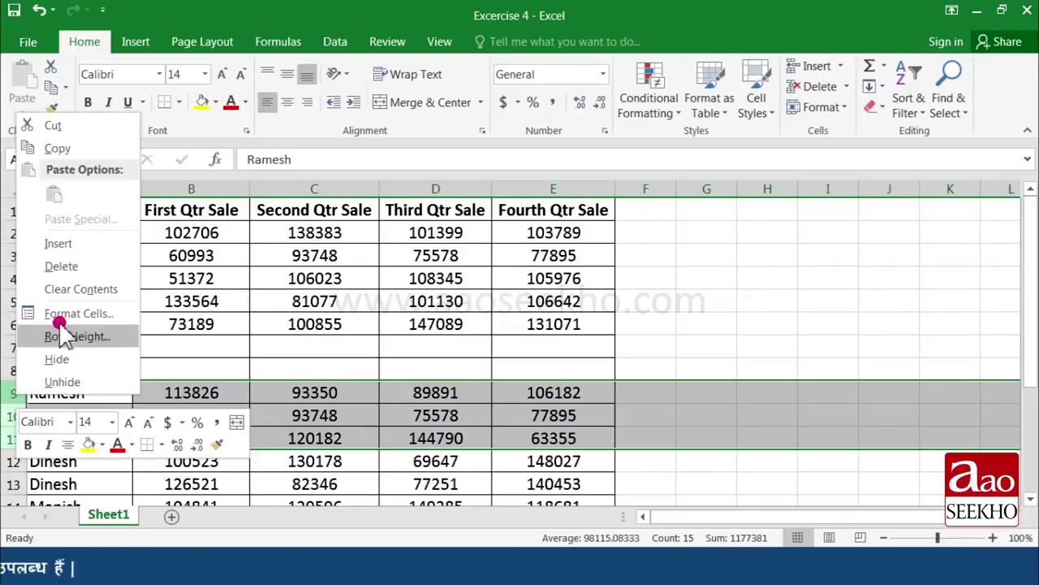
left_click(87, 243)
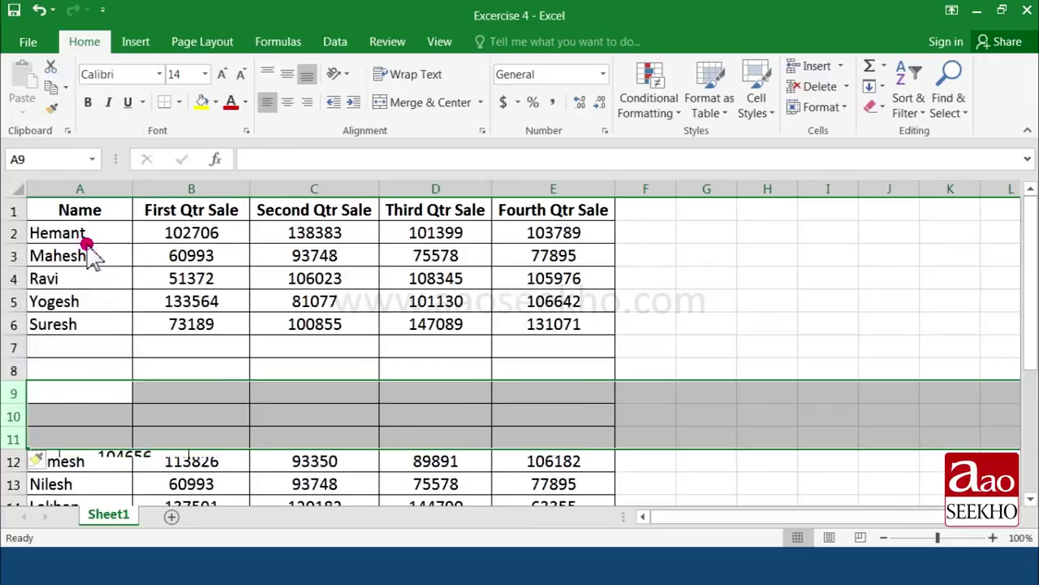
left_click(95, 391)
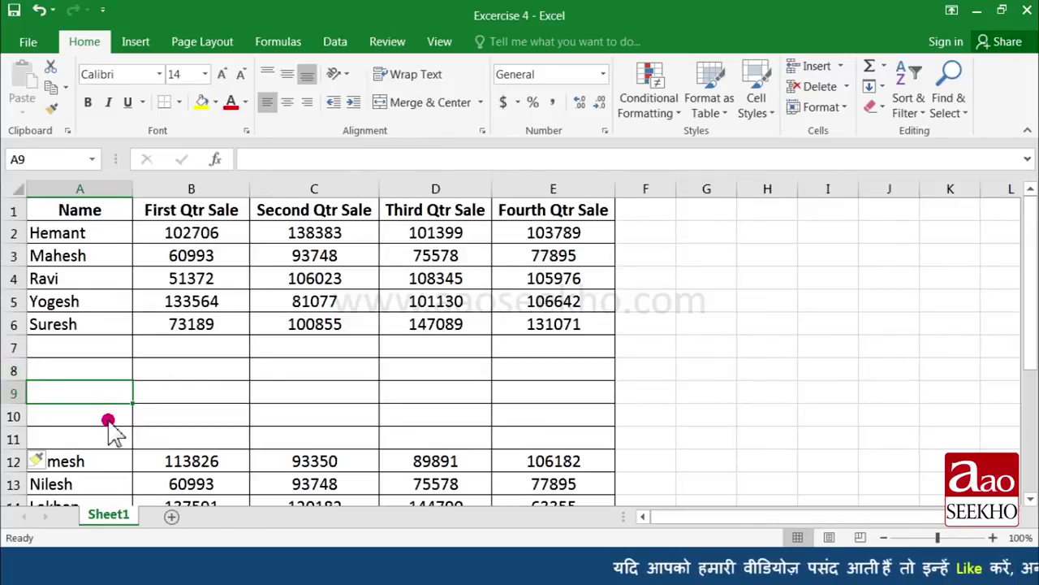
Step: Delete blank row 7, then blank rows 7–10, so Ramesh returns to row 7
left_click(14, 347)
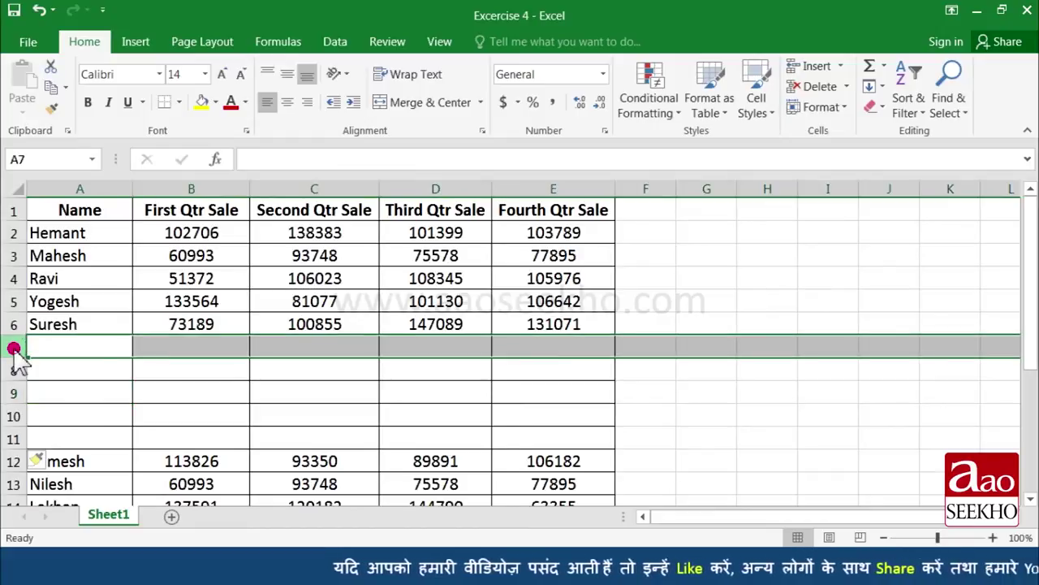
left_click(844, 86)
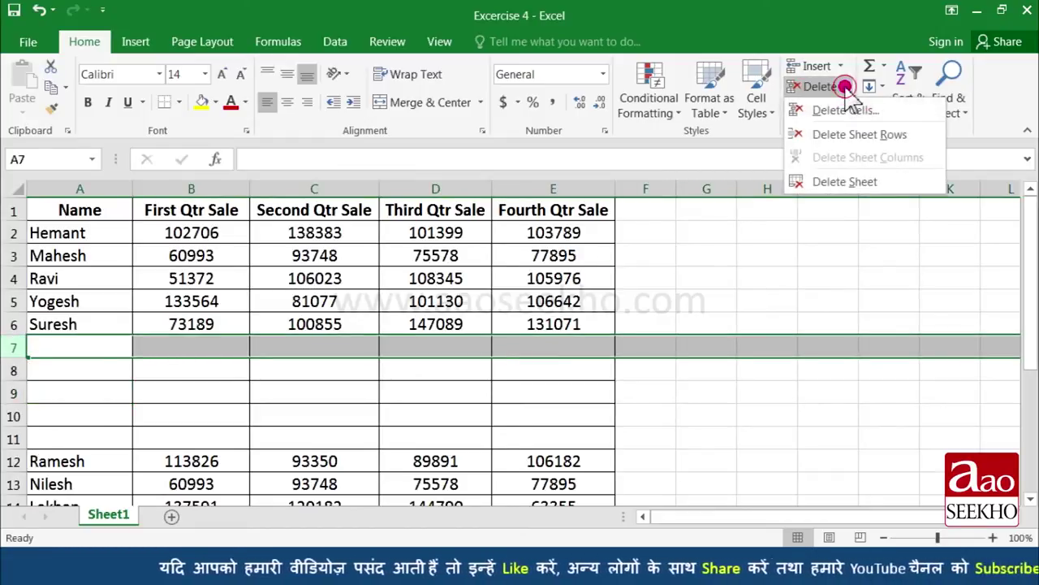
left_click(889, 148)
left_click_drag(13, 347, 12, 415)
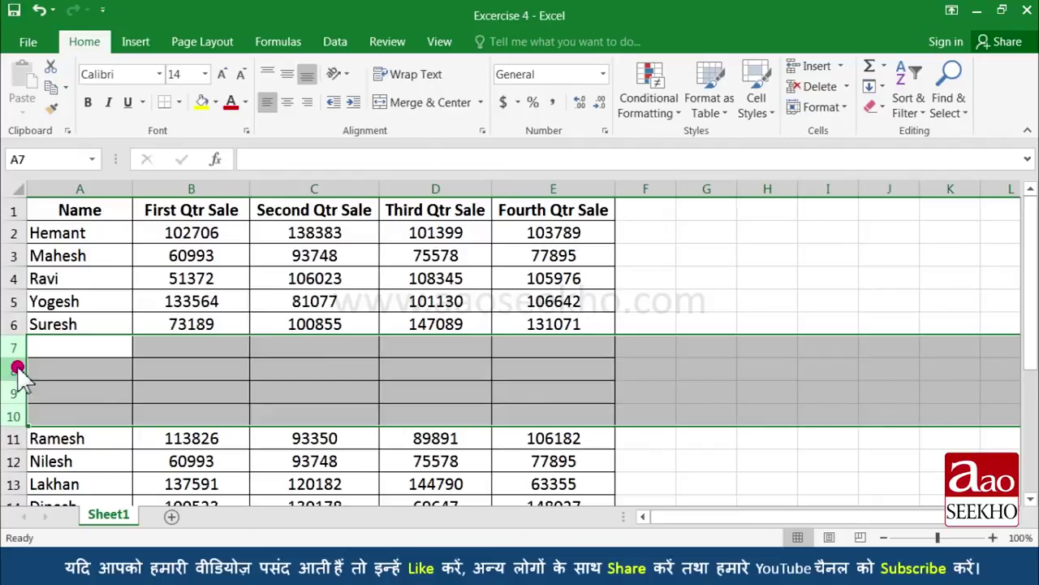
right_click(13, 415)
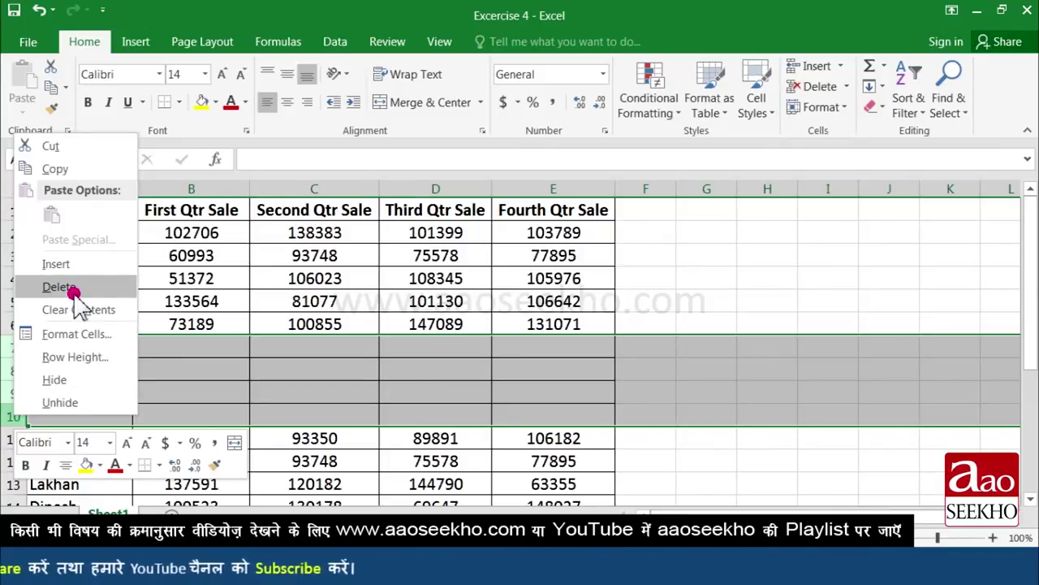
left_click(73, 294)
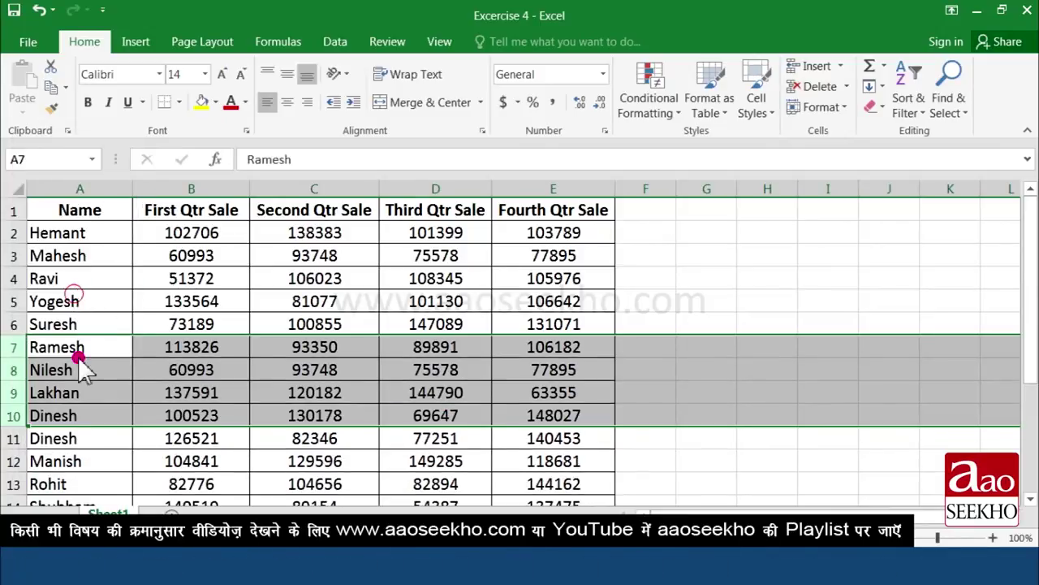
left_click(114, 367)
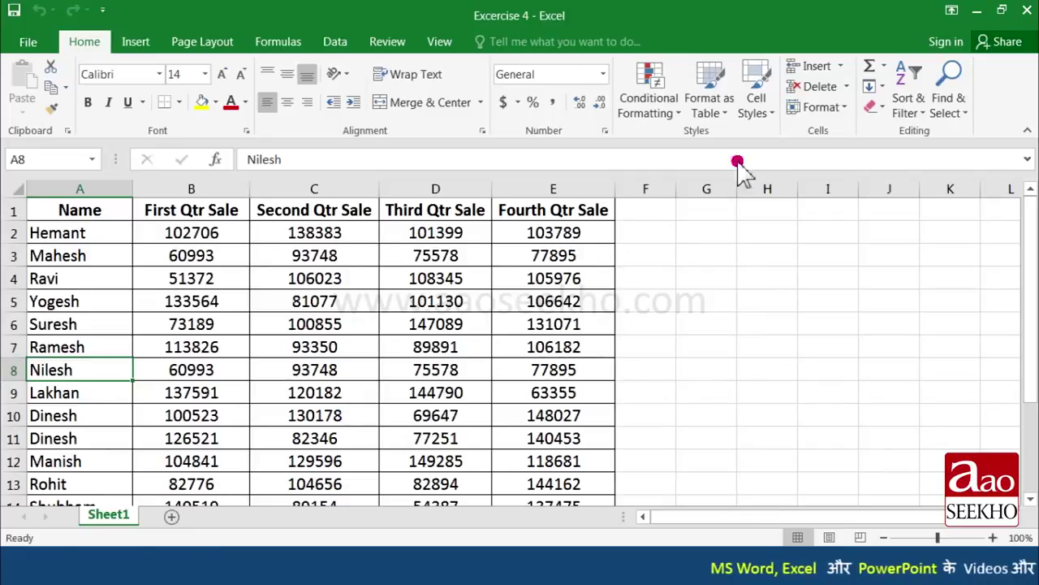
Step: Add Sheet2 with Insert Sheet and Sheet3 with the new sheet button
left_click(841, 66)
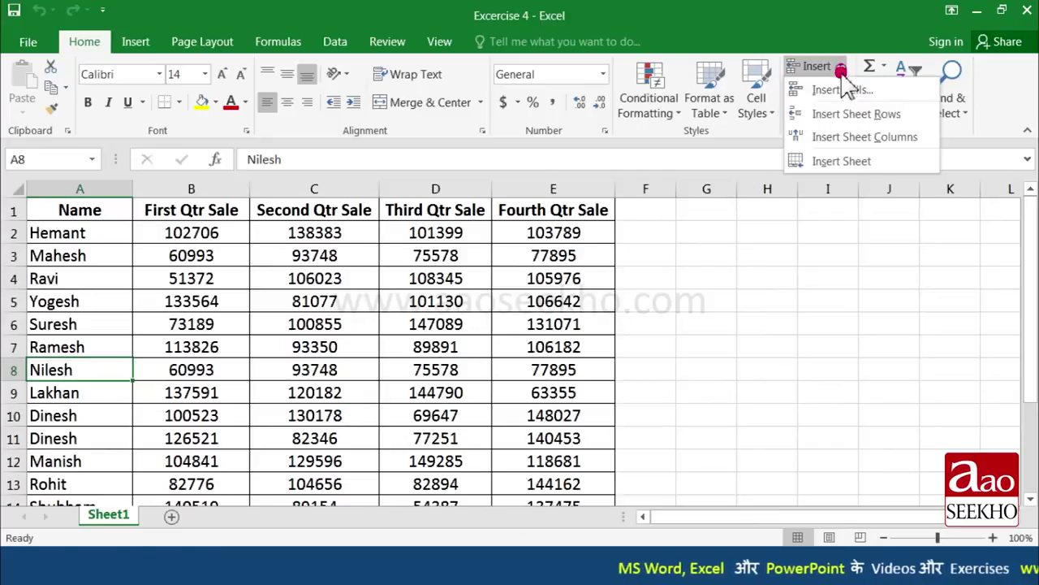
left_click(874, 162)
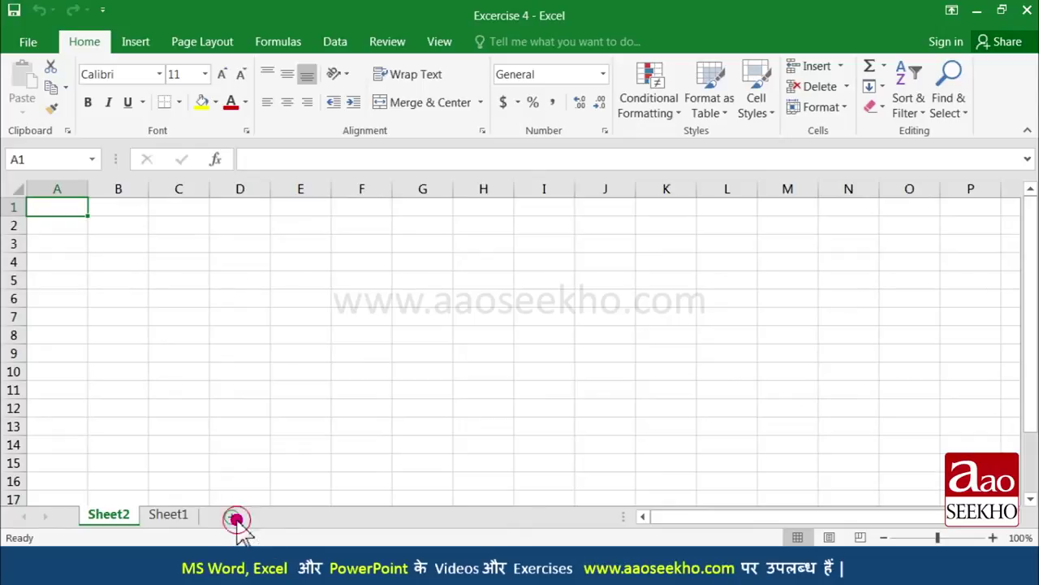
left_click(235, 518)
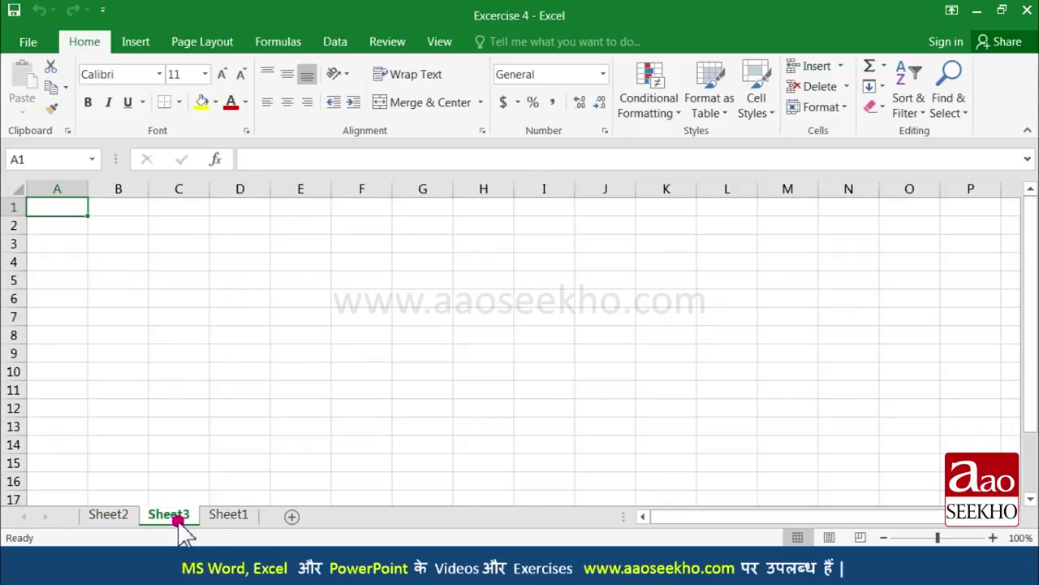
Step: Move the Sheet1 tab to the front, giving the order Sheet1, Sheet2, Sheet3
mouse_move(162, 520)
left_mouse_down()
mouse_move(216, 522)
mouse_move(152, 521)
left_mouse_up()
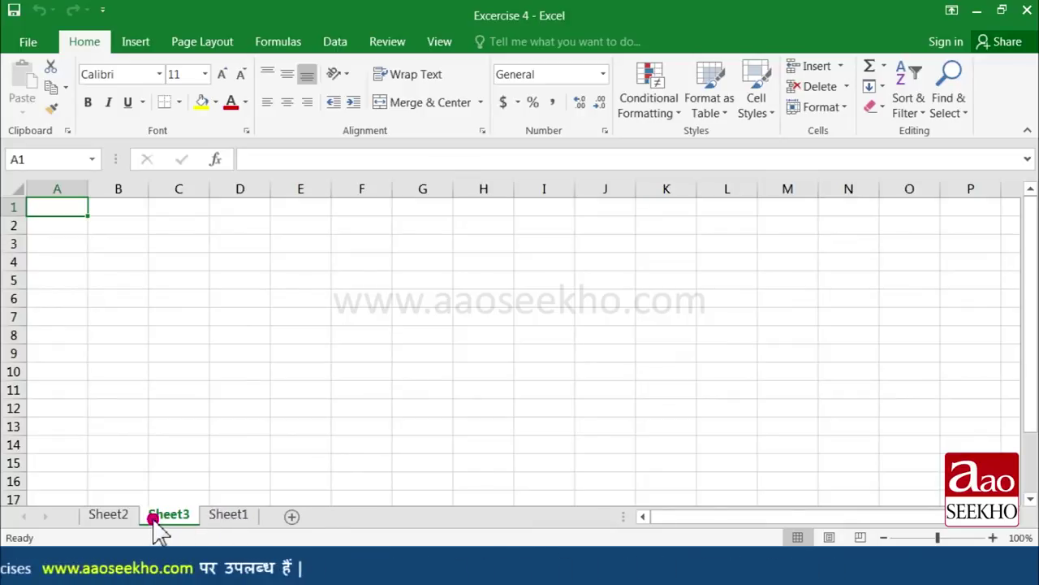
left_click(151, 515)
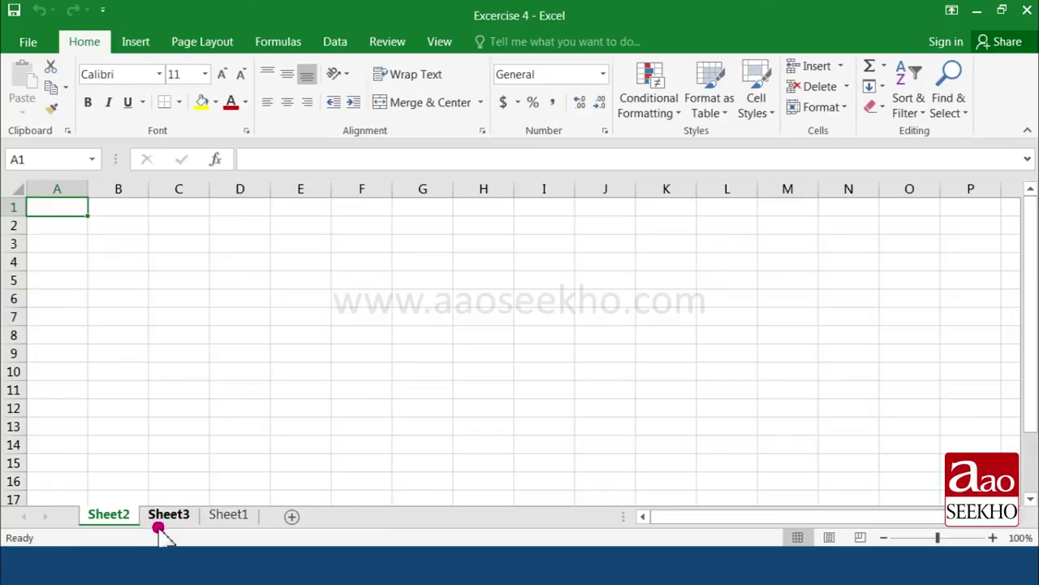
left_click_drag(113, 529, 137, 527)
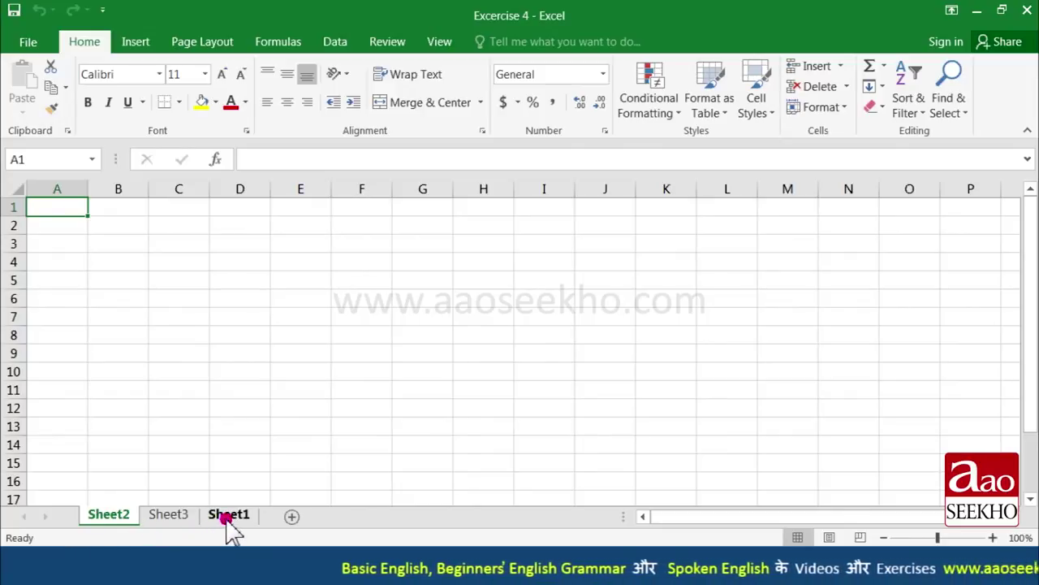
left_click(228, 519)
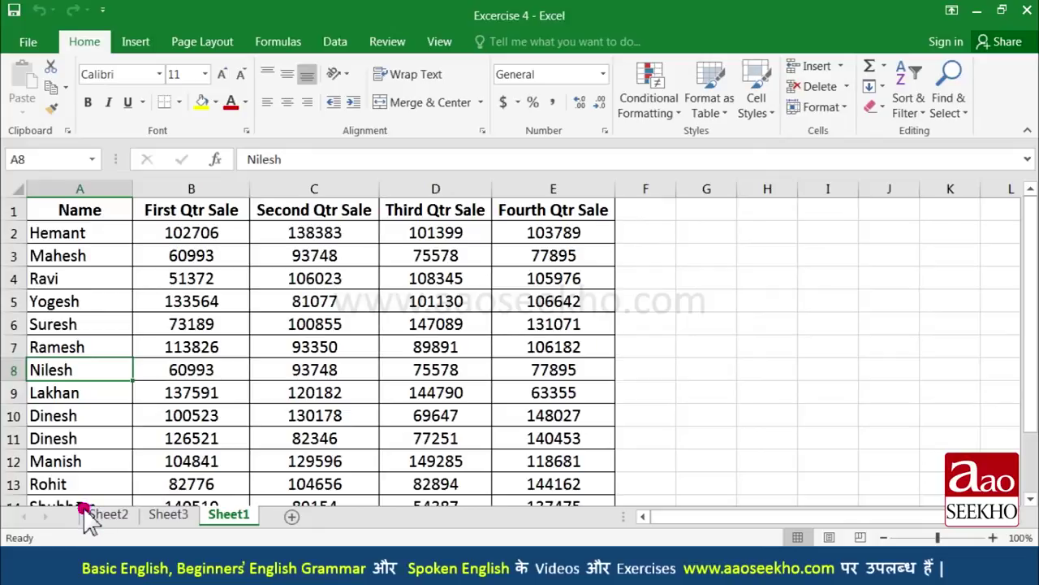
left_click_drag(84, 510, 84, 509)
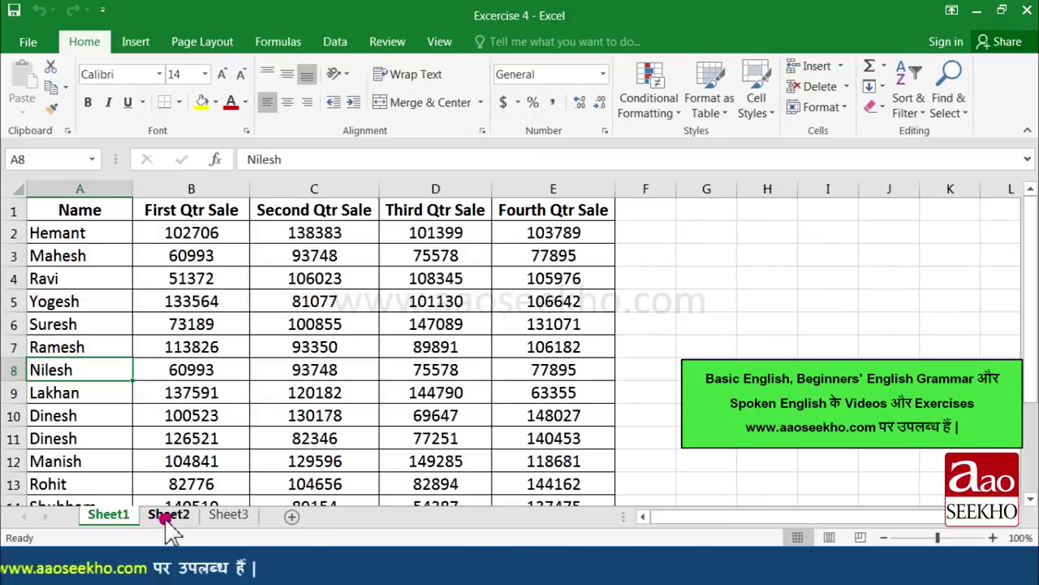
left_click(168, 516)
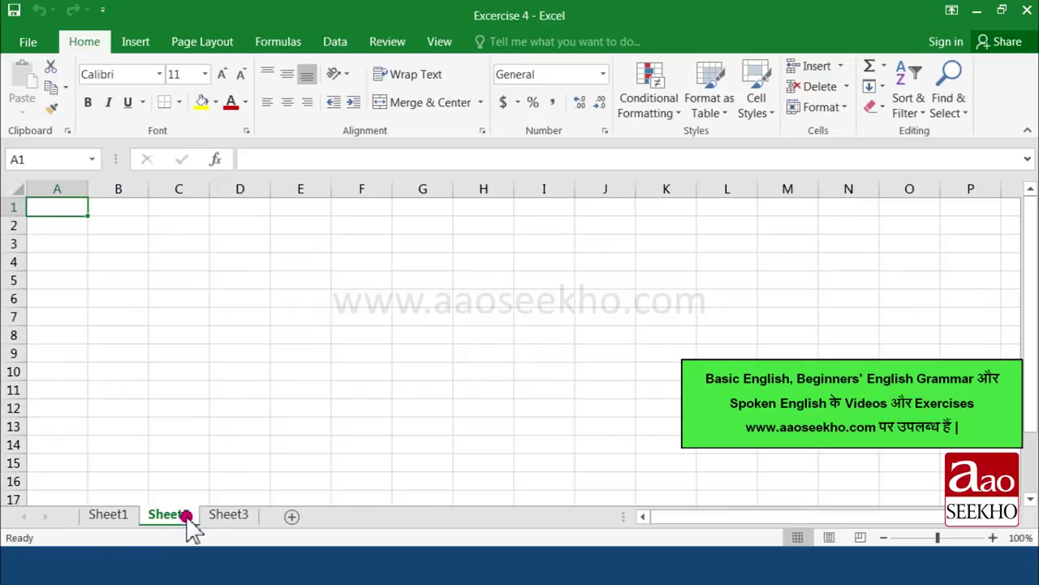
left_click(228, 515)
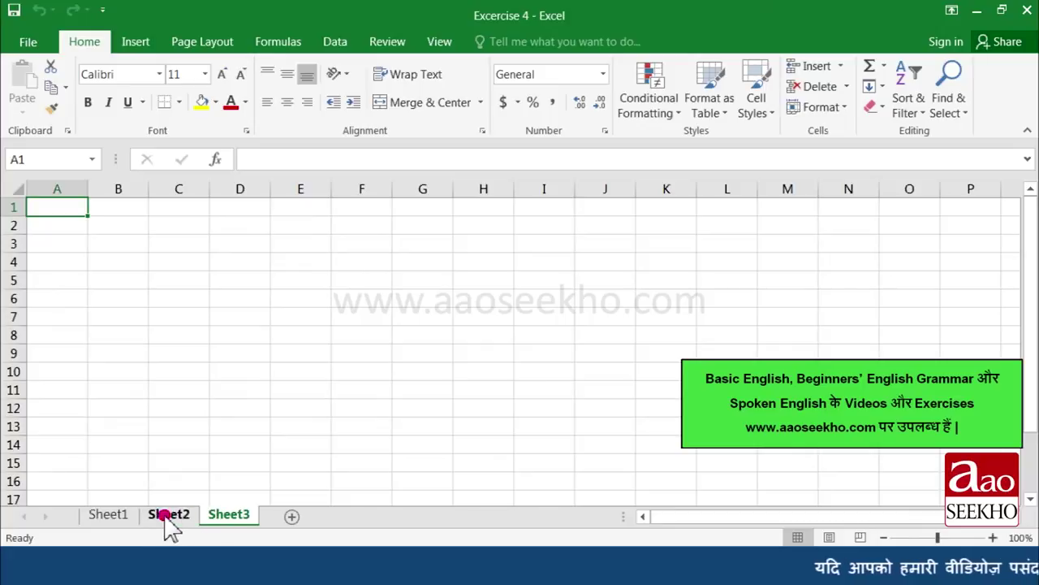
left_click(99, 515)
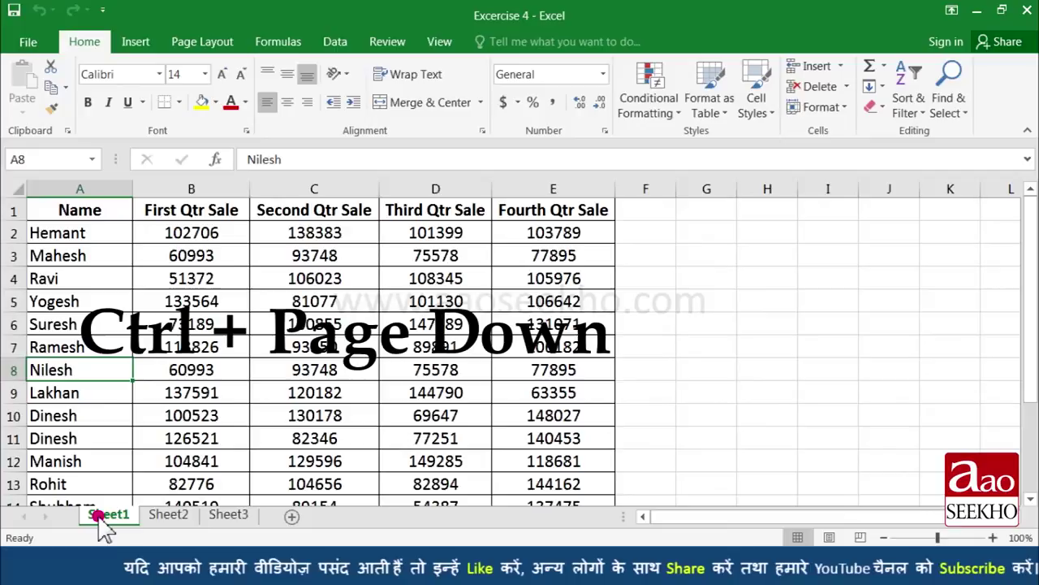
key("ctrl+Page_Down")
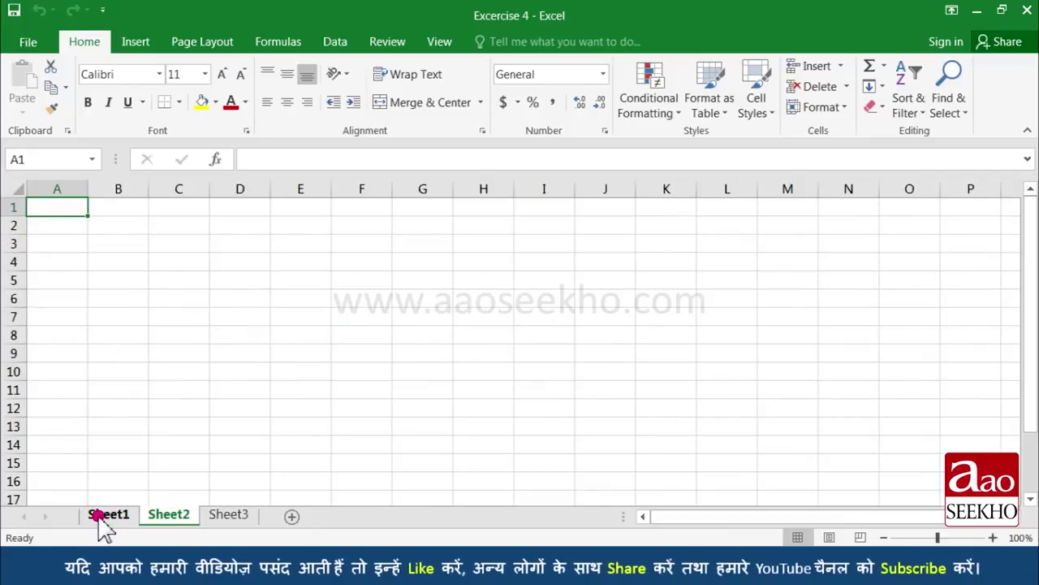
key("ctrl+Page_Down")
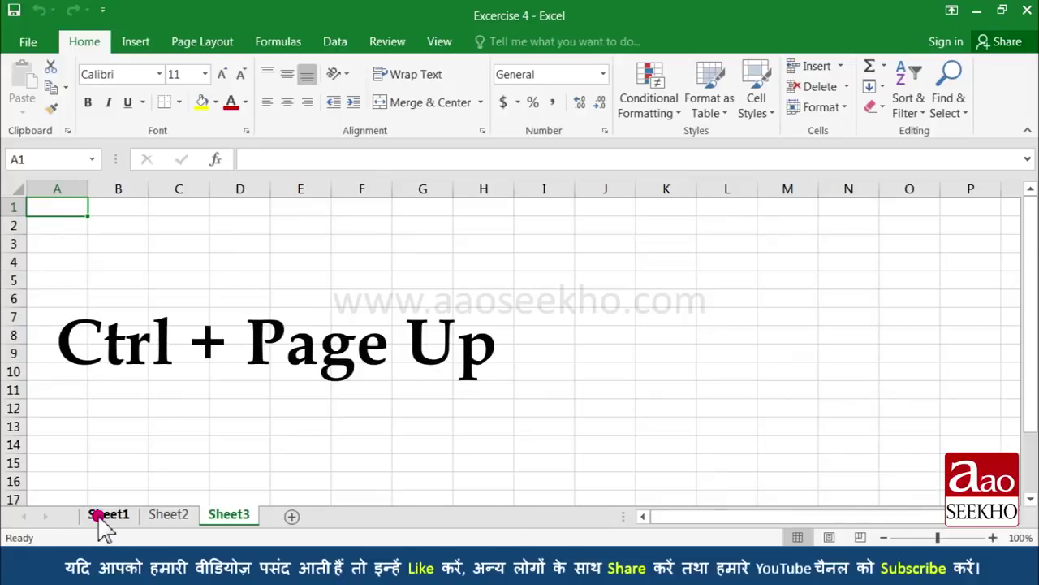
key("ctrl+Page_Up")
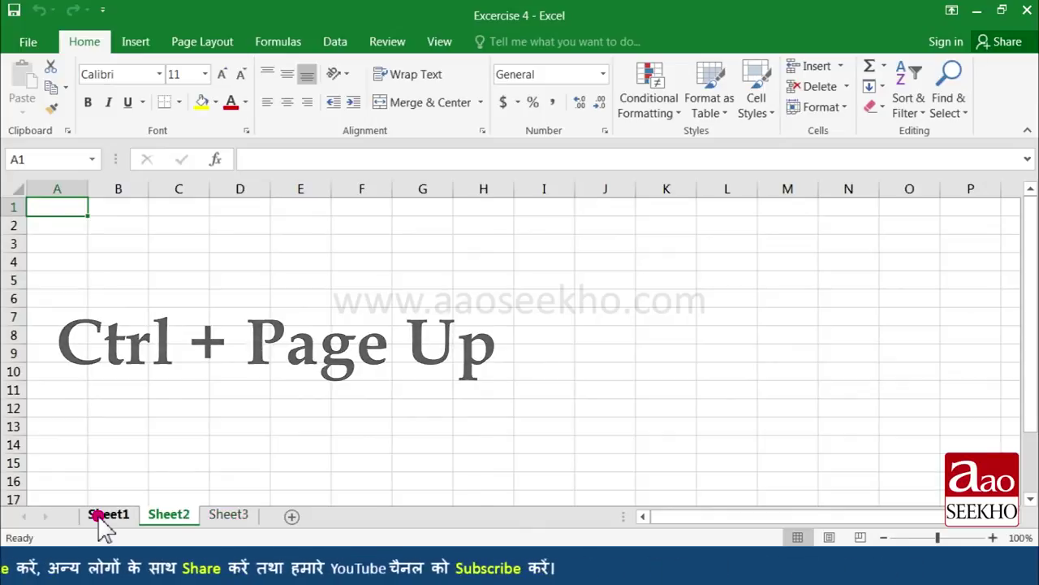
key("ctrl+Page_Up")
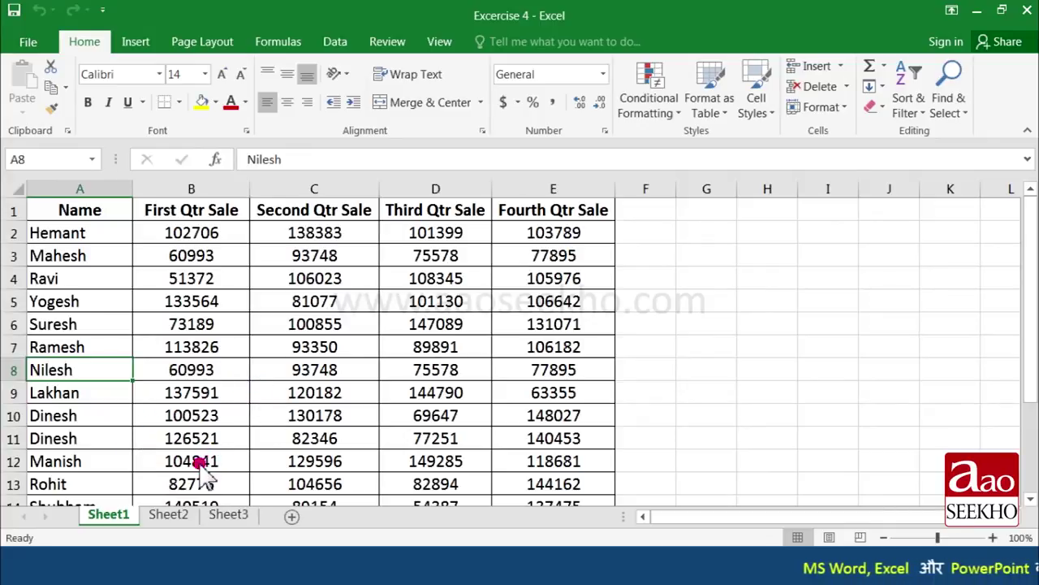
Step: Delete Sheet2 through Home > Delete and Sheet3 through its tab menu
left_click(169, 515)
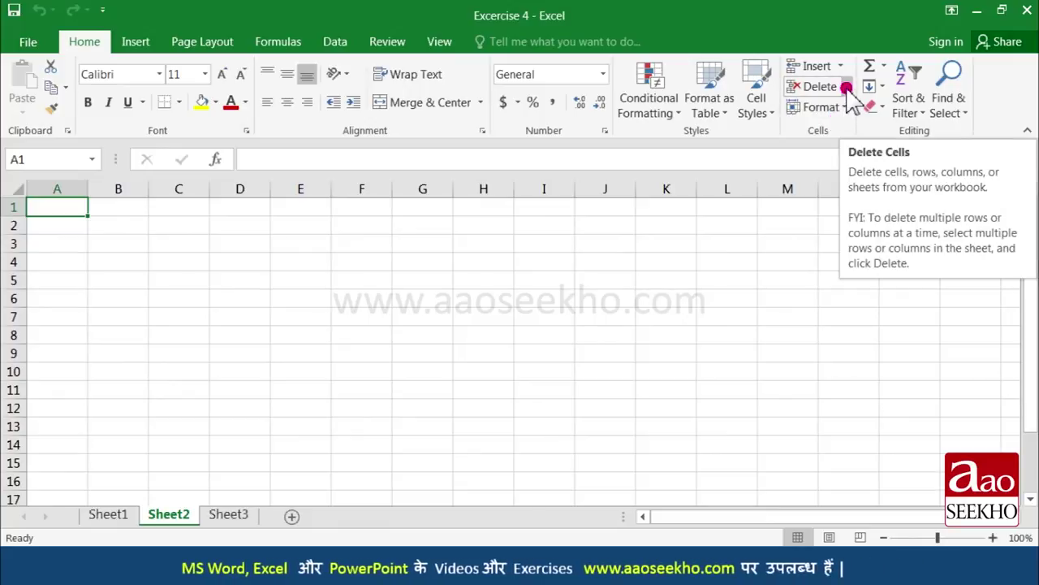
left_click(847, 87)
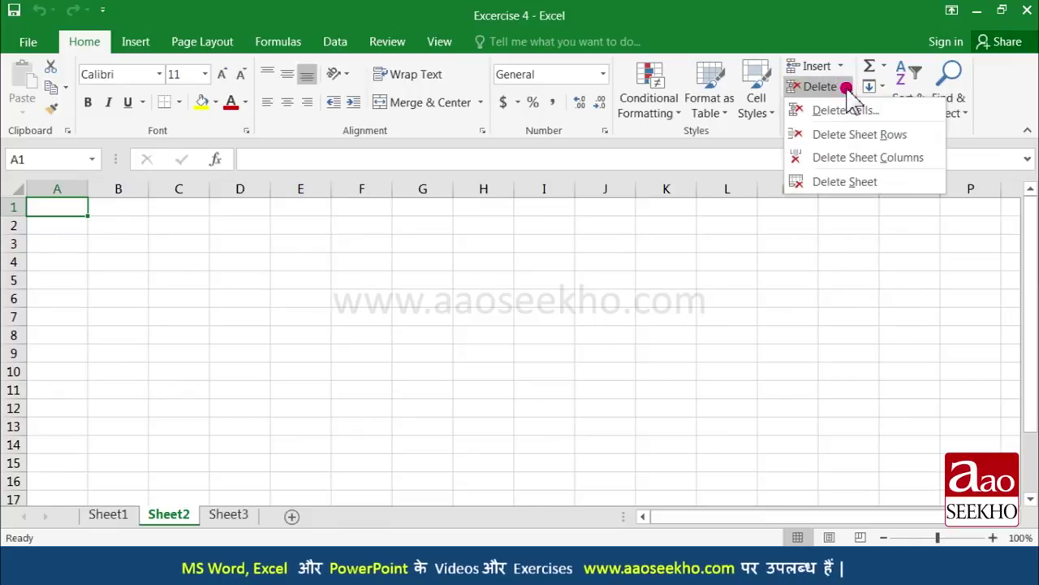
left_click(847, 182)
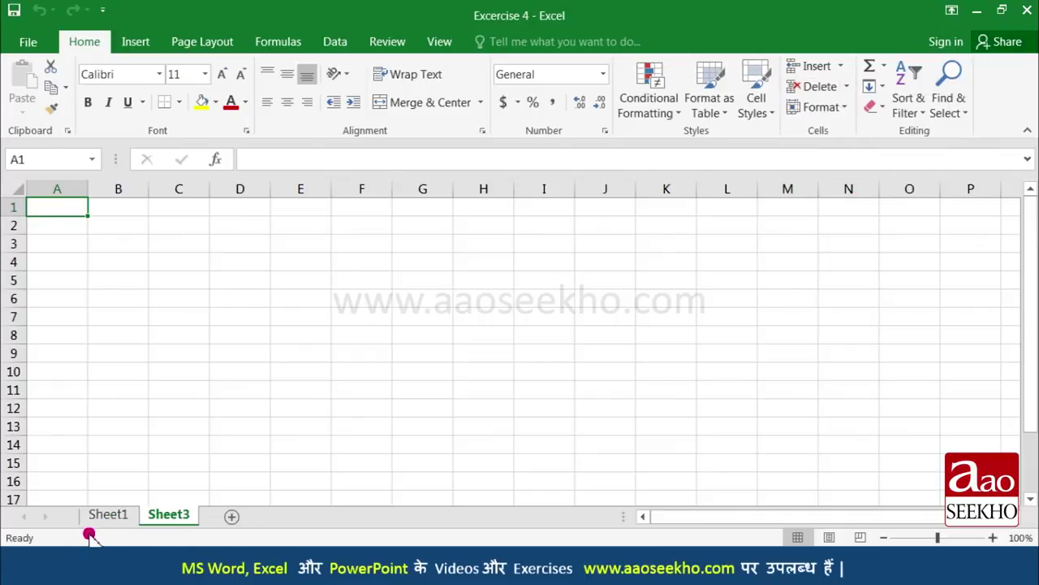
left_click(130, 518)
left_click(171, 517)
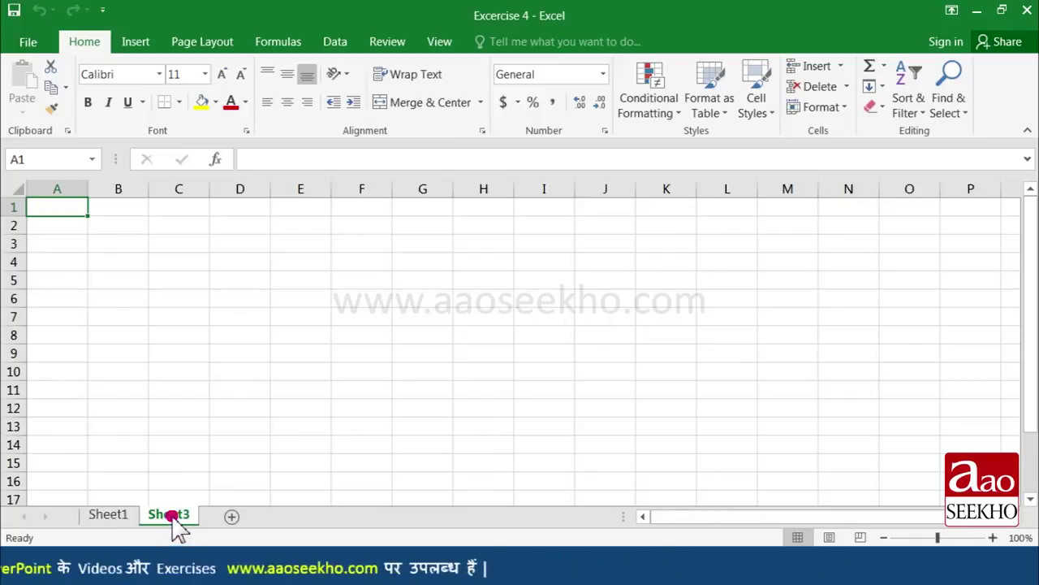
right_click(174, 517)
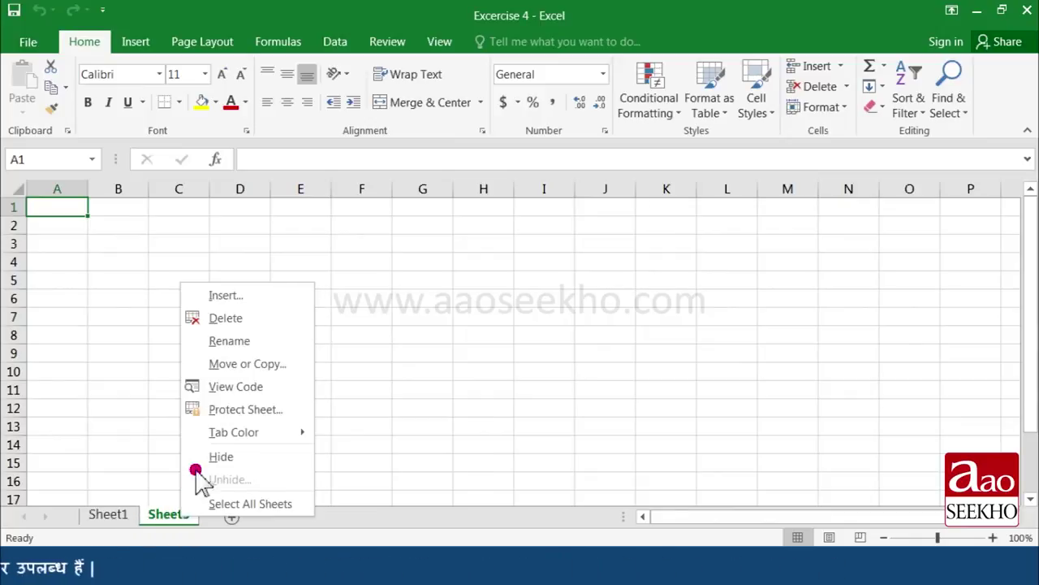
left_click(228, 318)
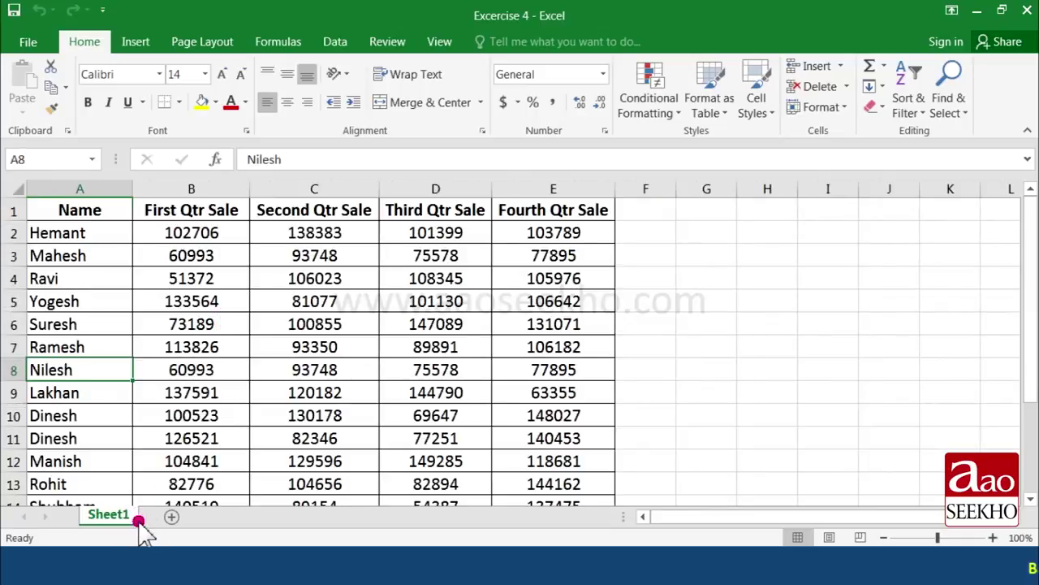